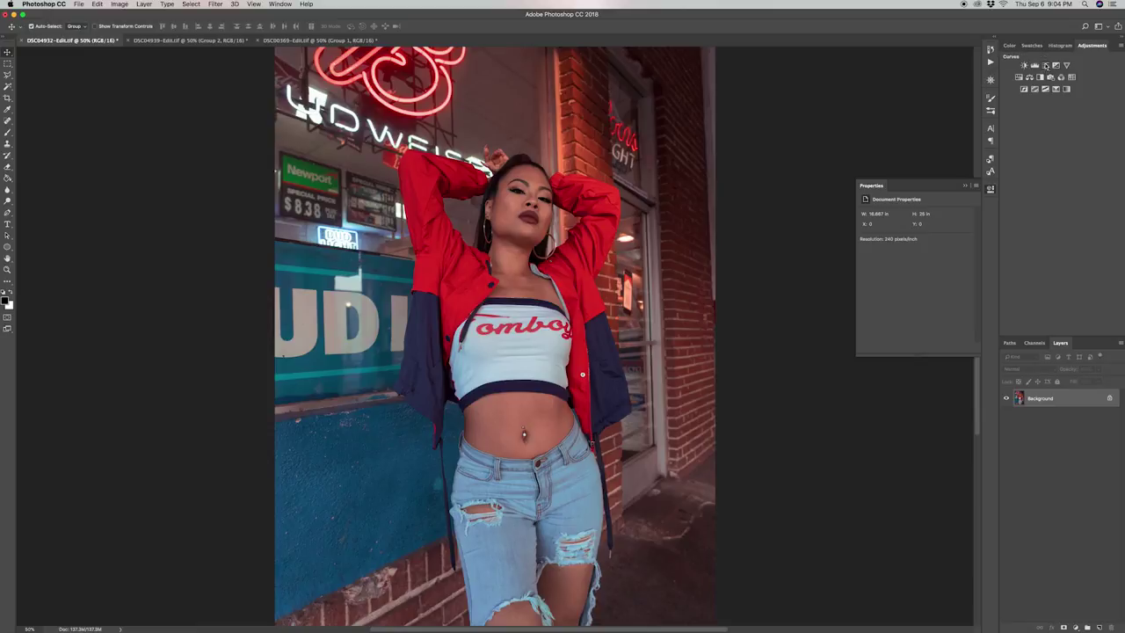
# Add Curves 1 lifting the upper curve, and Curves 2 darkening the midtones and shadows.
pyautogui.click(1045, 66)
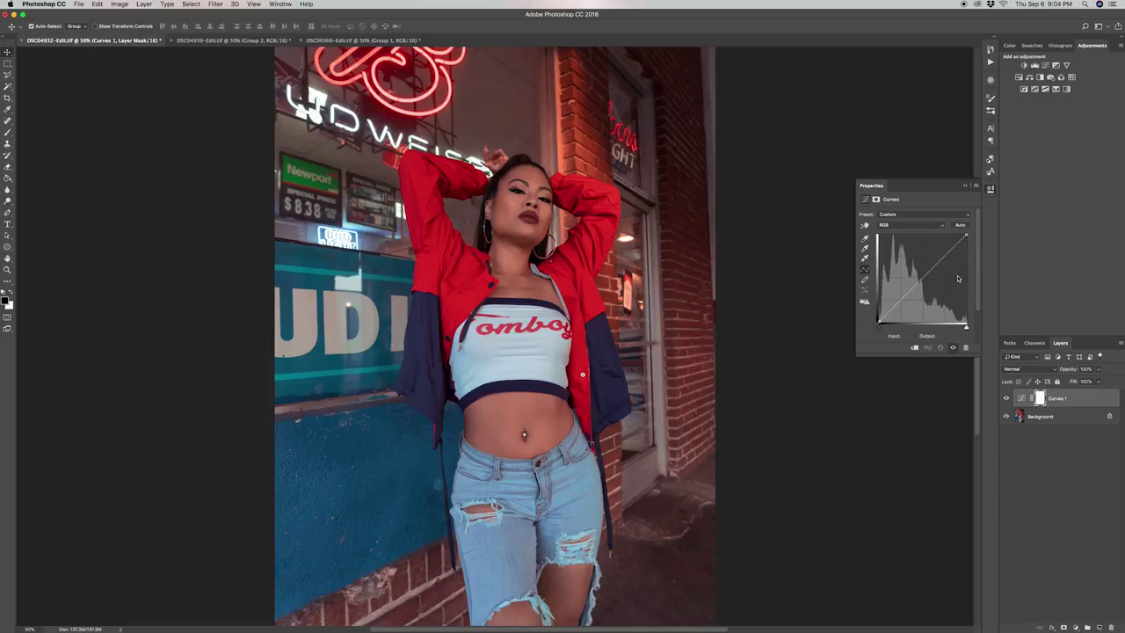
pyautogui.moveTo(937, 265); pyautogui.dragTo(939, 264)
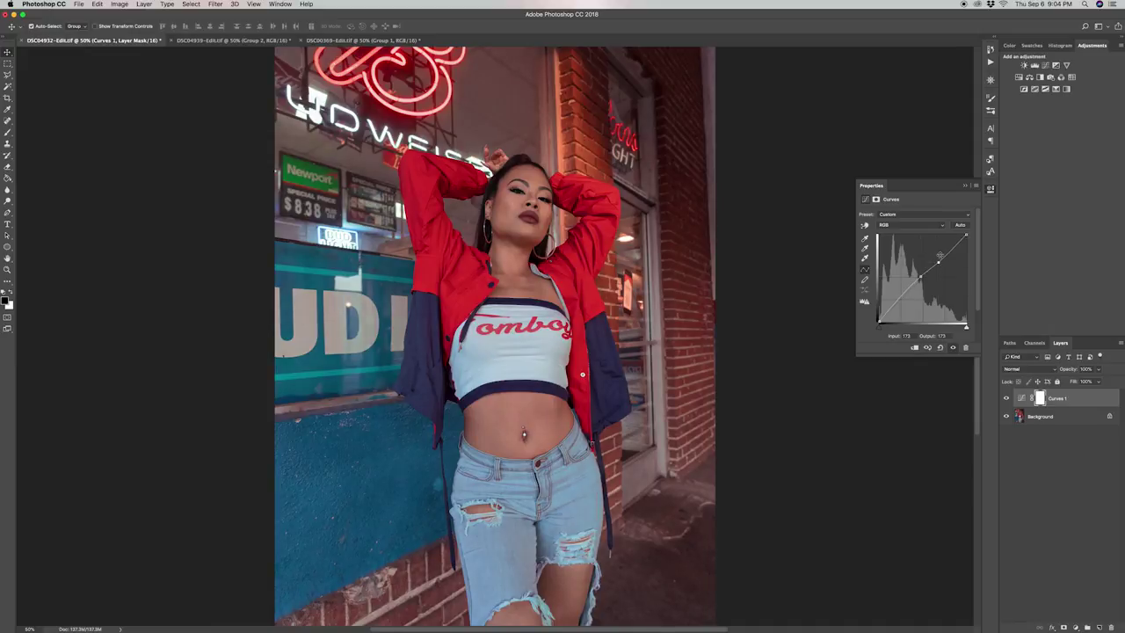
pyautogui.click(1045, 65)
pyautogui.moveTo(923, 279); pyautogui.dragTo(920, 283)
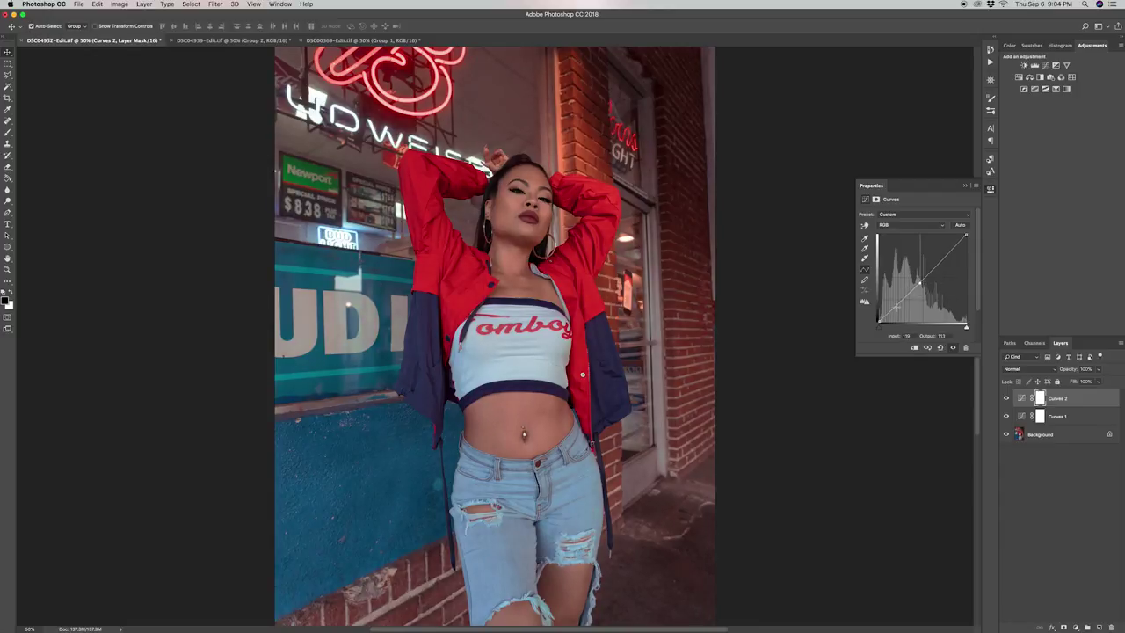
pyautogui.moveTo(896, 307); pyautogui.dragTo(897, 309)
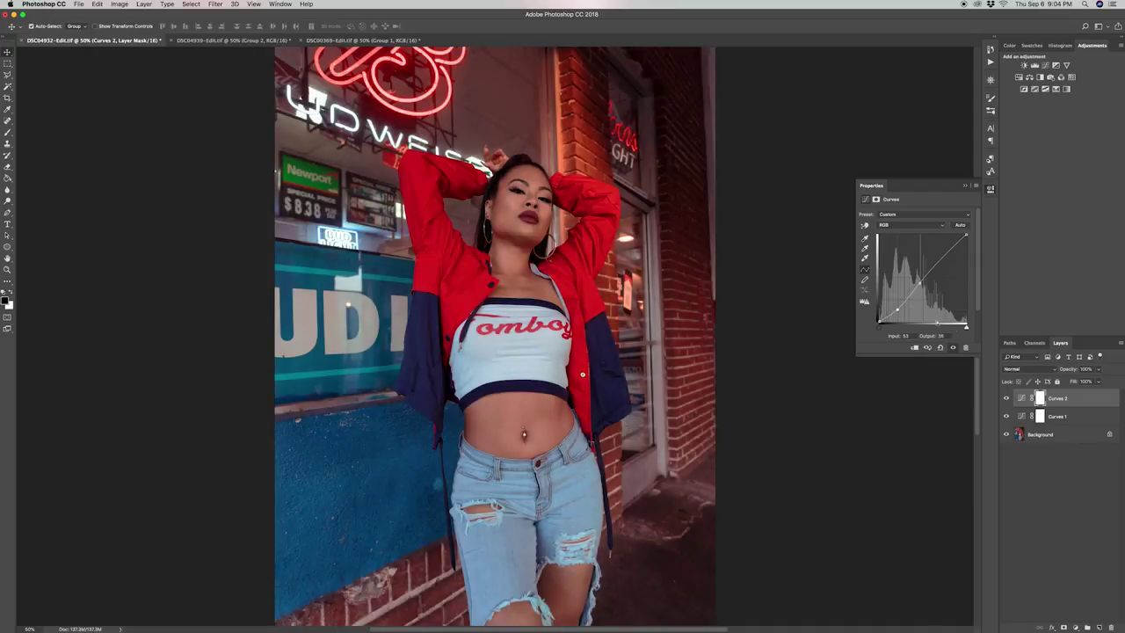
# Group Curves 1 and 2 into Group 1, then pull Curves 2's shadow point further down.
pyautogui.keyDown('shift'); pyautogui.click(1061, 416); pyautogui.keyUp('shift')
pyautogui.press('super+g')
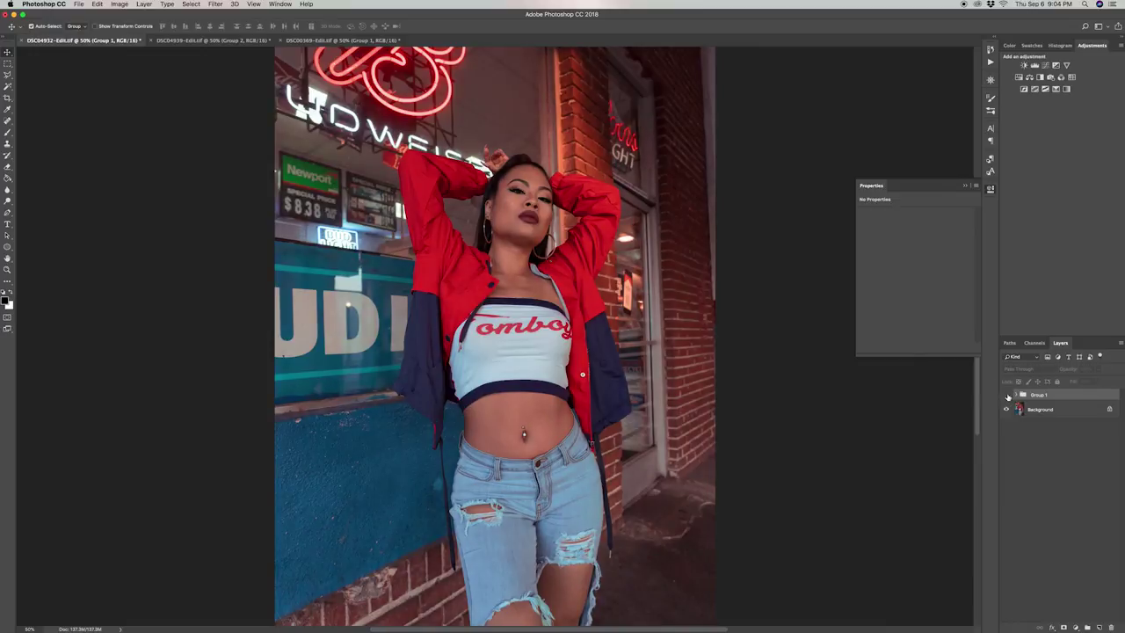
pyautogui.click(1015, 395)
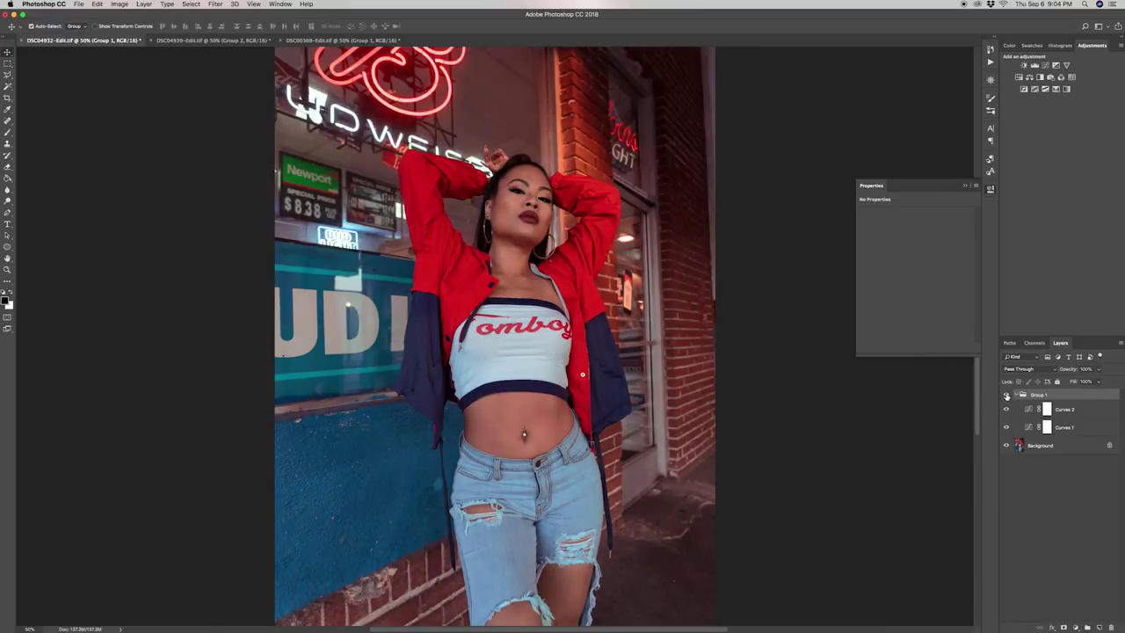
pyautogui.click(1033, 410)
pyautogui.moveTo(896, 310); pyautogui.dragTo(900, 313)
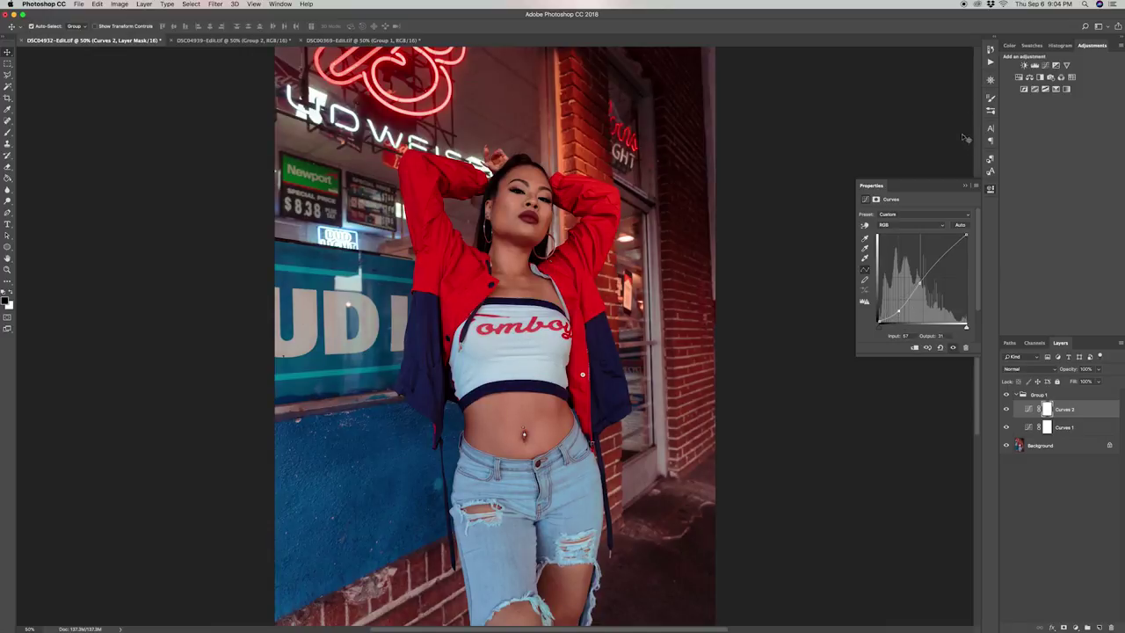
# Compare Group 1 on and off, then add a third Curves adjustment layer.
pyautogui.click(1007, 395)
pyautogui.click(1007, 396)
pyautogui.click(1007, 396)
pyautogui.click(1007, 396)
pyautogui.click(1007, 396)
pyautogui.click(1007, 397)
pyautogui.click(1007, 397)
pyautogui.click(1007, 398)
pyautogui.click(1007, 396)
pyautogui.click(1007, 396)
pyautogui.click(1006, 396)
pyautogui.click(1007, 396)
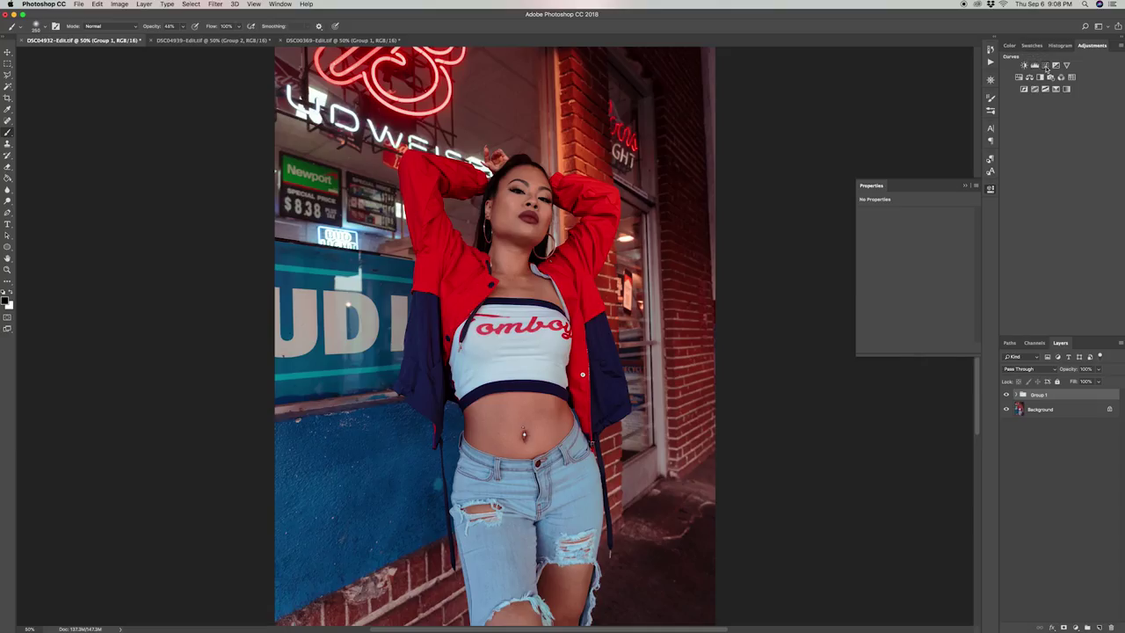
pyautogui.click(1045, 67)
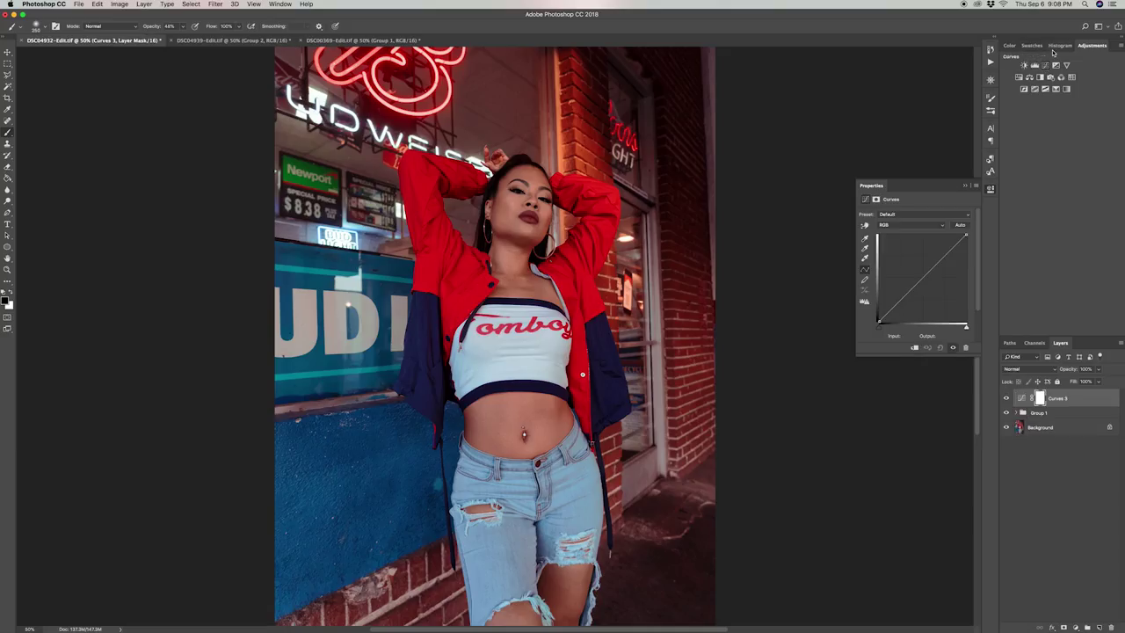
# Add midtone and shadow points on the Red channel of Curves 3.
pyautogui.click(895, 225)
pyautogui.click(893, 229)
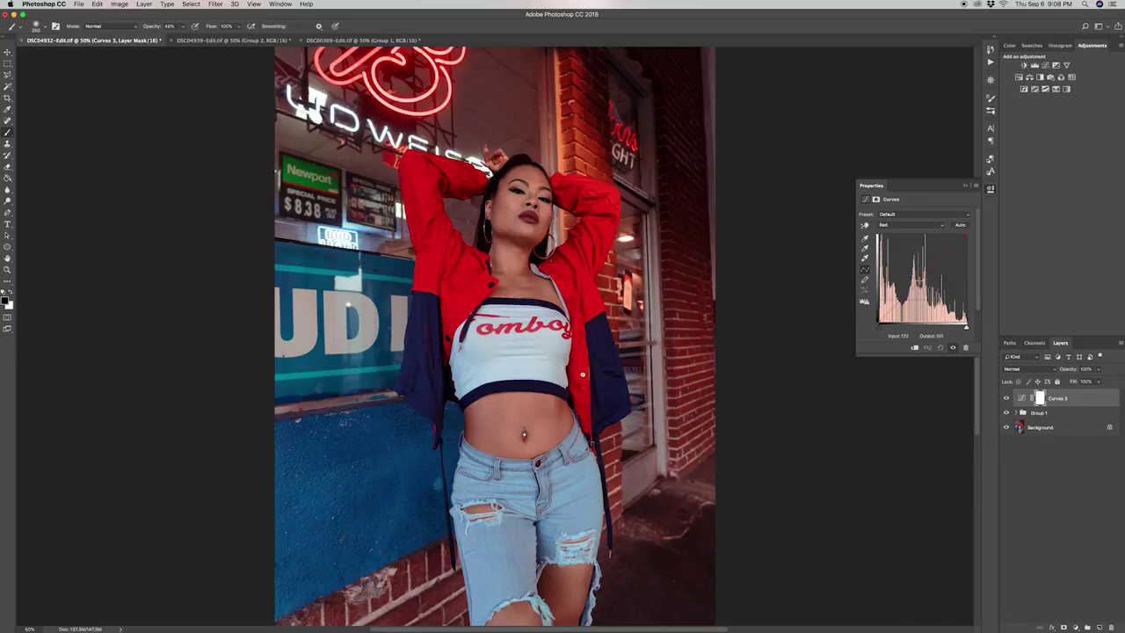
pyautogui.click(903, 226)
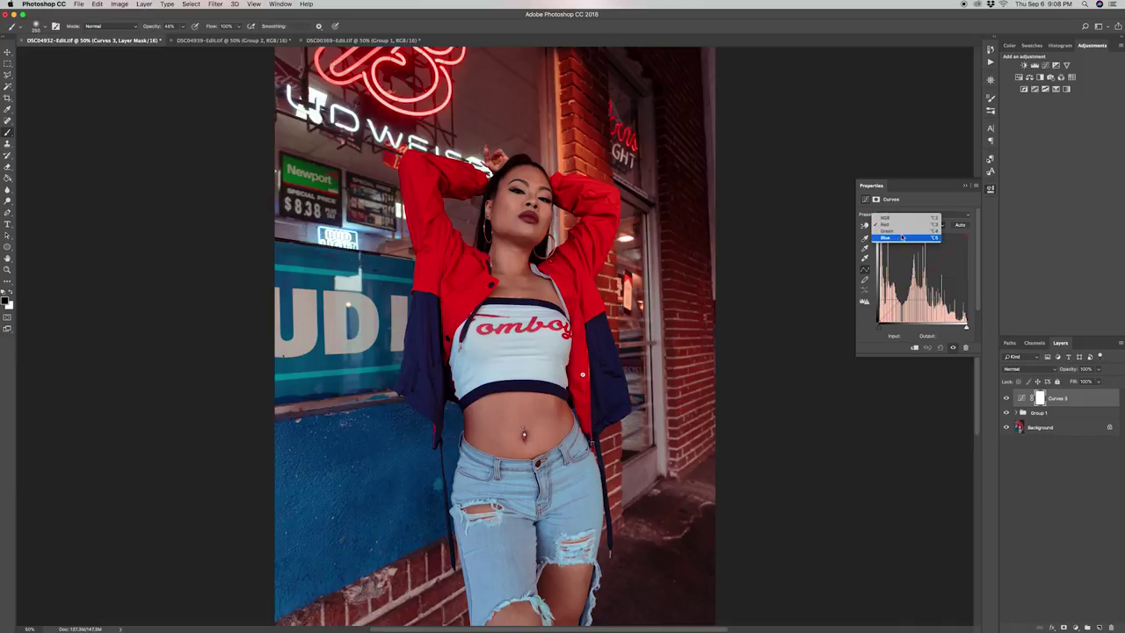
pyautogui.click(896, 224)
pyautogui.click(916, 281)
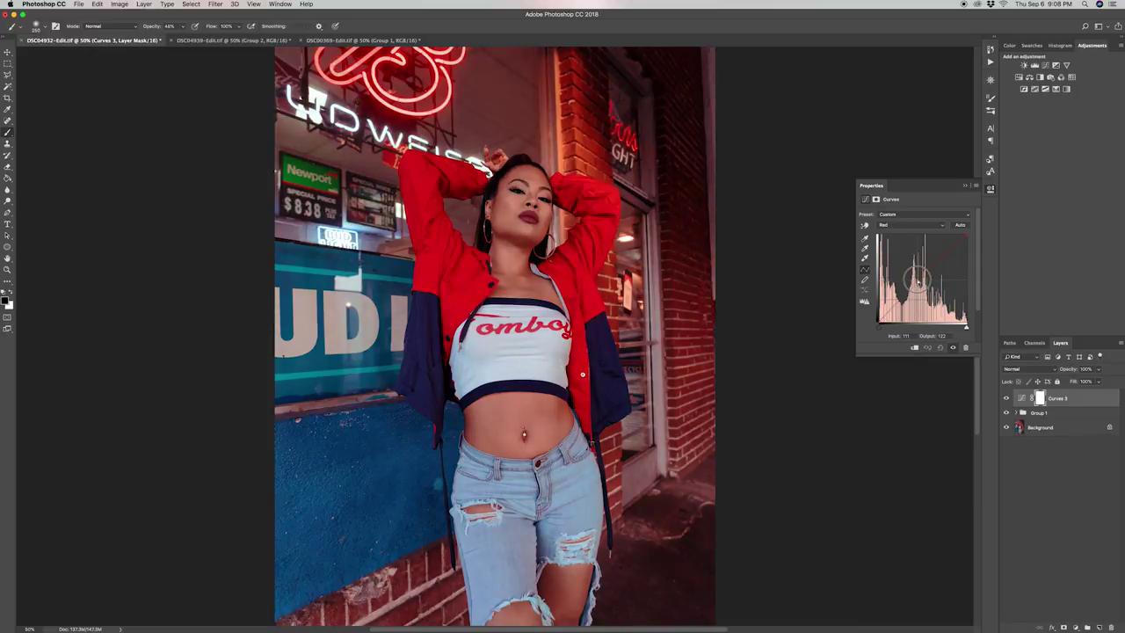
pyautogui.click(888, 315)
# Add midtone, shadow and highlight points on the Blue channel curve.
pyautogui.click(911, 225)
pyautogui.click(887, 227)
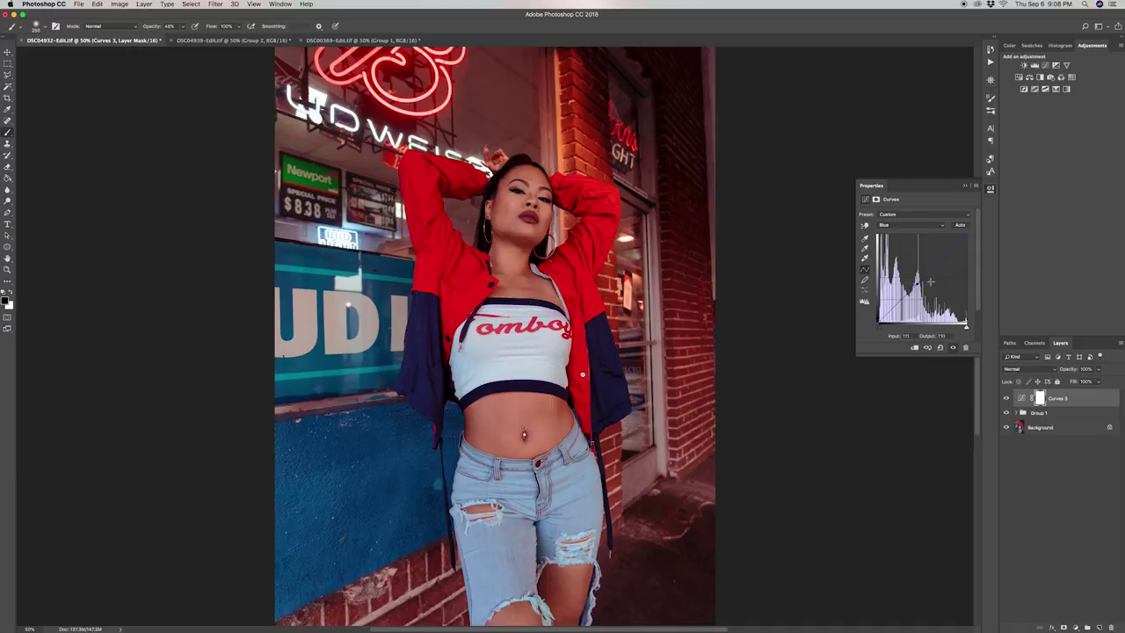
pyautogui.click(917, 281)
pyautogui.click(890, 310)
pyautogui.moveTo(889, 309); pyautogui.dragTo(890, 308)
pyautogui.click(935, 258)
# Add a slightly lowered midtone point and an upper point on the Green curve.
pyautogui.click(896, 225)
pyautogui.click(889, 218)
pyautogui.click(917, 282)
pyautogui.moveTo(917, 284); pyautogui.dragTo(917, 286)
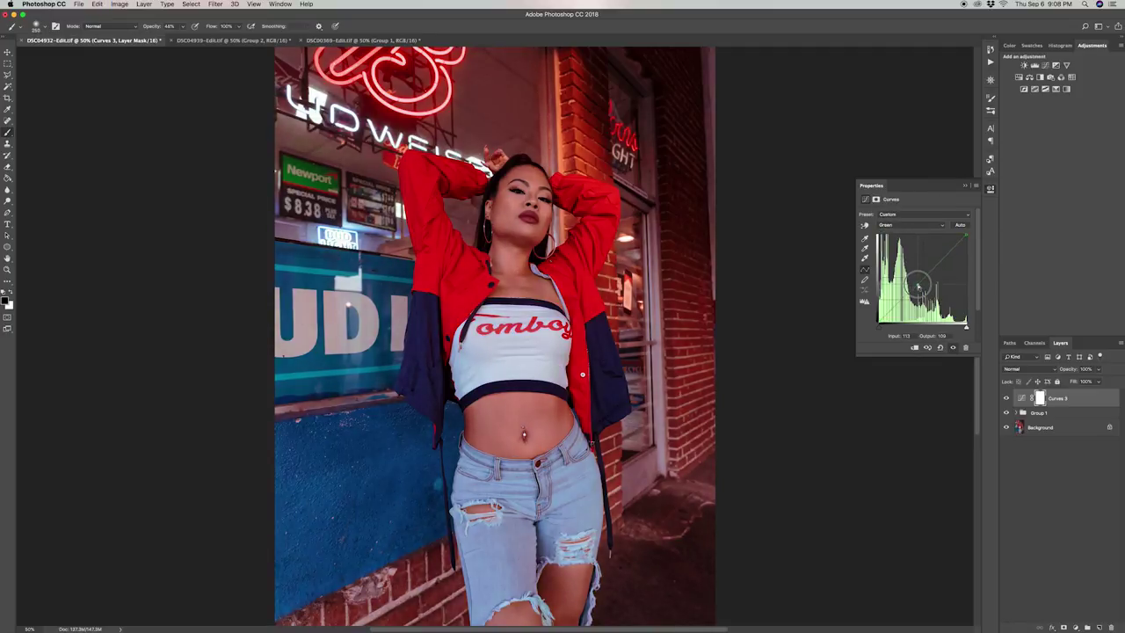
pyautogui.click(935, 265)
pyautogui.moveTo(935, 265); pyautogui.dragTo(934, 264)
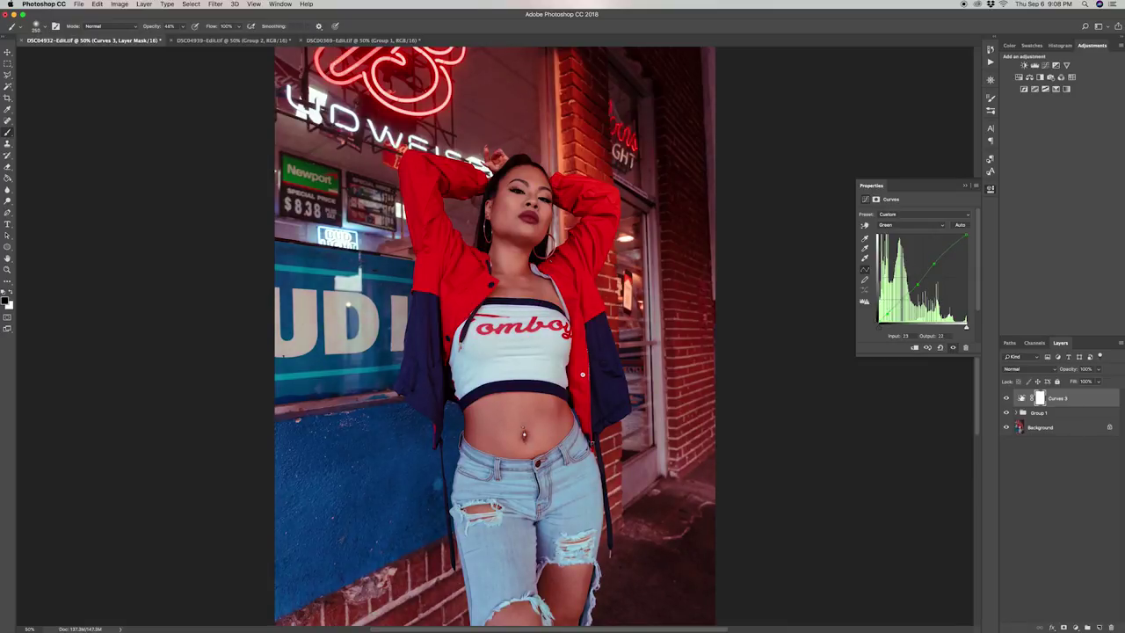
# Toggle Curves 3 repeatedly to compare before and after, then close its properties.
pyautogui.click(1006, 398)
pyautogui.click(1006, 398)
pyautogui.click(1006, 398)
pyautogui.click(1007, 398)
pyautogui.click(1007, 399)
pyautogui.click(1007, 399)
pyautogui.click(1007, 399)
pyautogui.click(1007, 398)
pyautogui.click(1007, 399)
pyautogui.click(1007, 398)
pyautogui.click(1007, 399)
pyautogui.click(1007, 399)
pyautogui.click(1007, 399)
pyautogui.click(1007, 399)
pyautogui.click(1007, 399)
pyautogui.click(1007, 399)
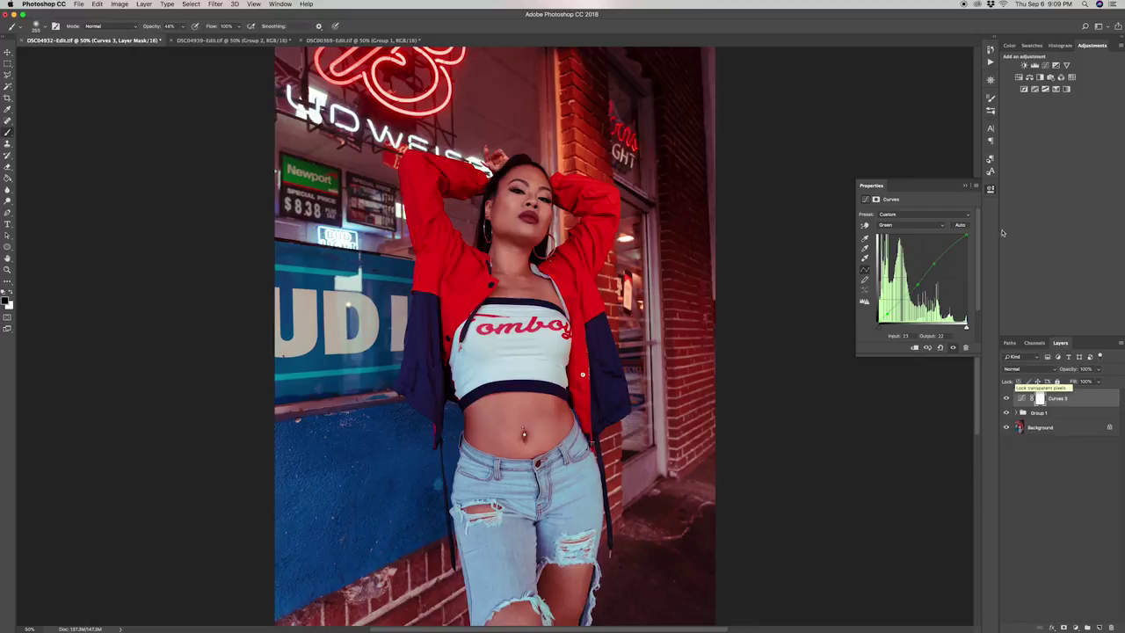
pyautogui.click(964, 185)
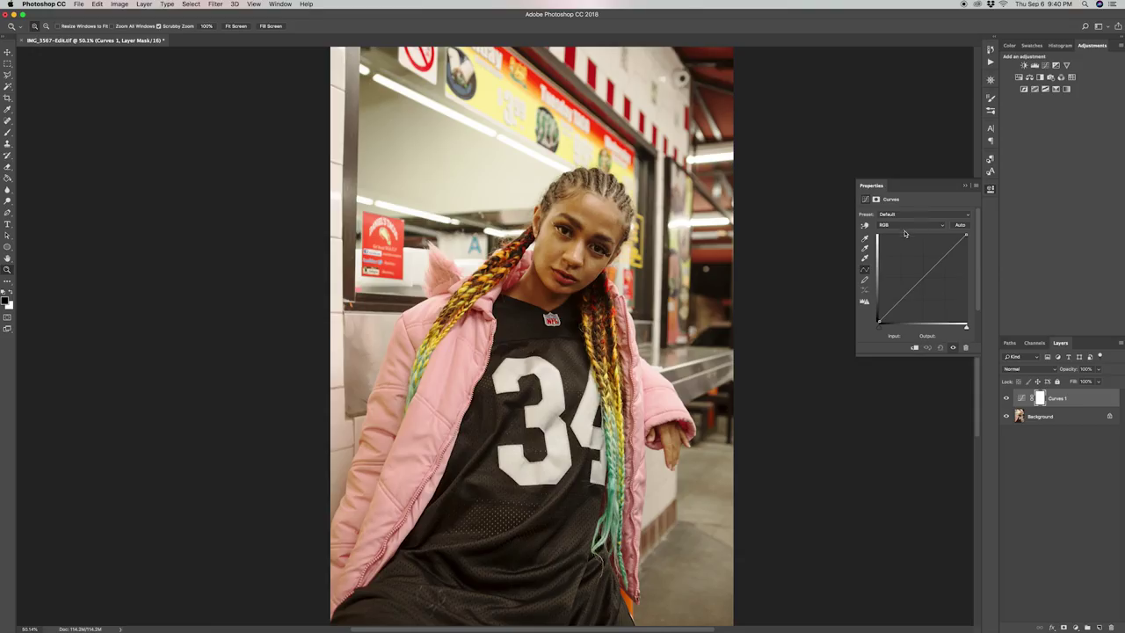
pyautogui.click(910, 225)
# Reduce red in the midtones, raise the Red highlights, and set Curves 1 opacity to 48%.
pyautogui.click(909, 232)
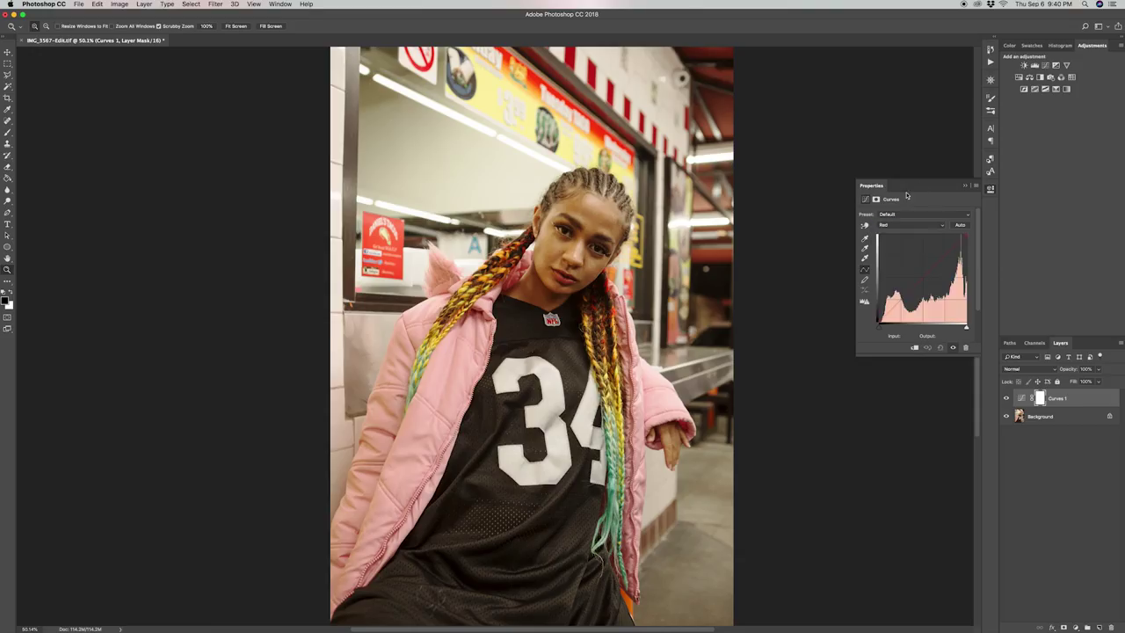
pyautogui.moveTo(925, 273); pyautogui.dragTo(919, 277)
pyautogui.click(1097, 368)
pyautogui.moveTo(1101, 380); pyautogui.dragTo(1078, 381)
pyautogui.click(917, 278)
pyautogui.moveTo(916, 278); pyautogui.dragTo(919, 269)
pyautogui.click(935, 254)
# Raise the Green midtones and add a shadow point on the Green curve.
pyautogui.hotkey('alt', '4')
pyautogui.click(920, 283)
pyautogui.moveTo(920, 283); pyautogui.dragTo(939, 269)
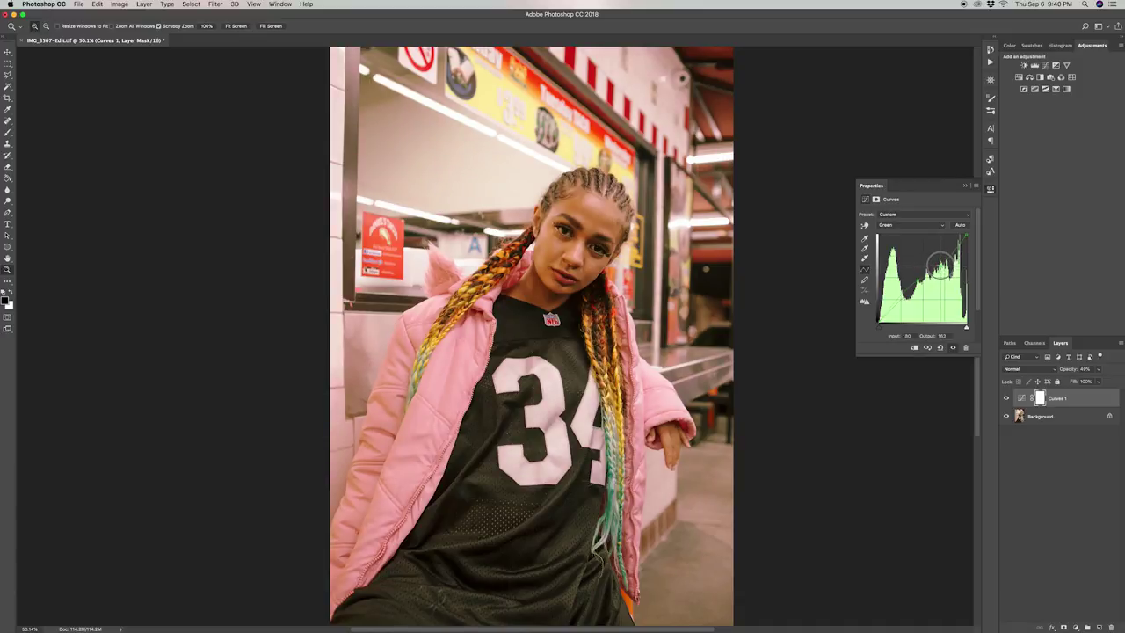
pyautogui.click(891, 312)
pyautogui.moveTo(893, 314); pyautogui.dragTo(890, 311)
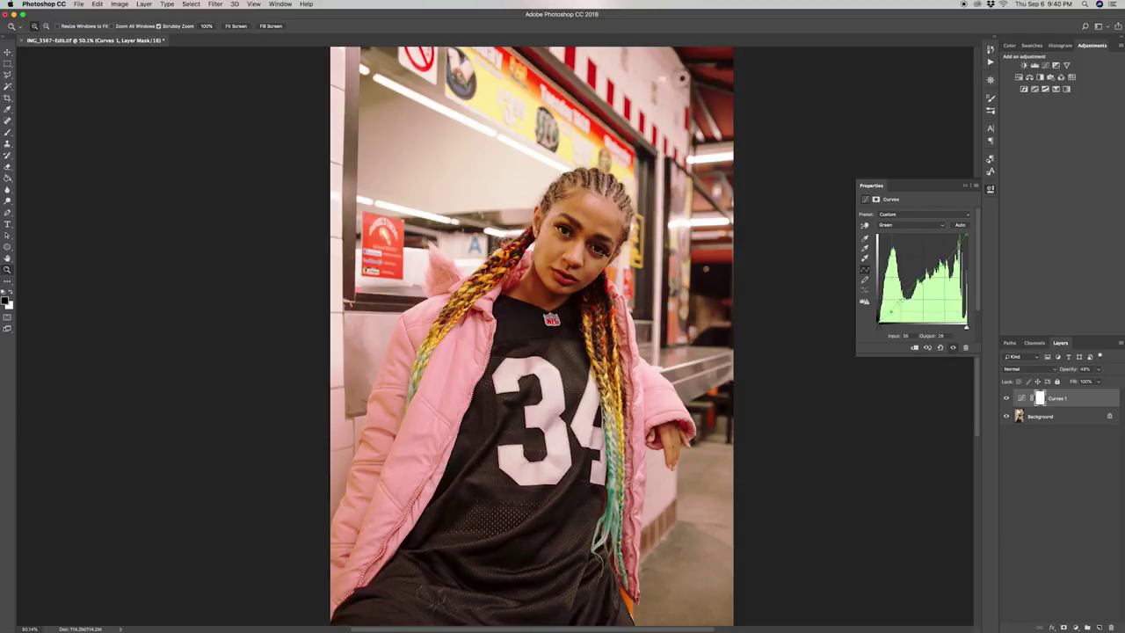
# Lift the Blue midtones, add a Blue shadow point, then compare Curves 1 on and off.
pyautogui.click(904, 226)
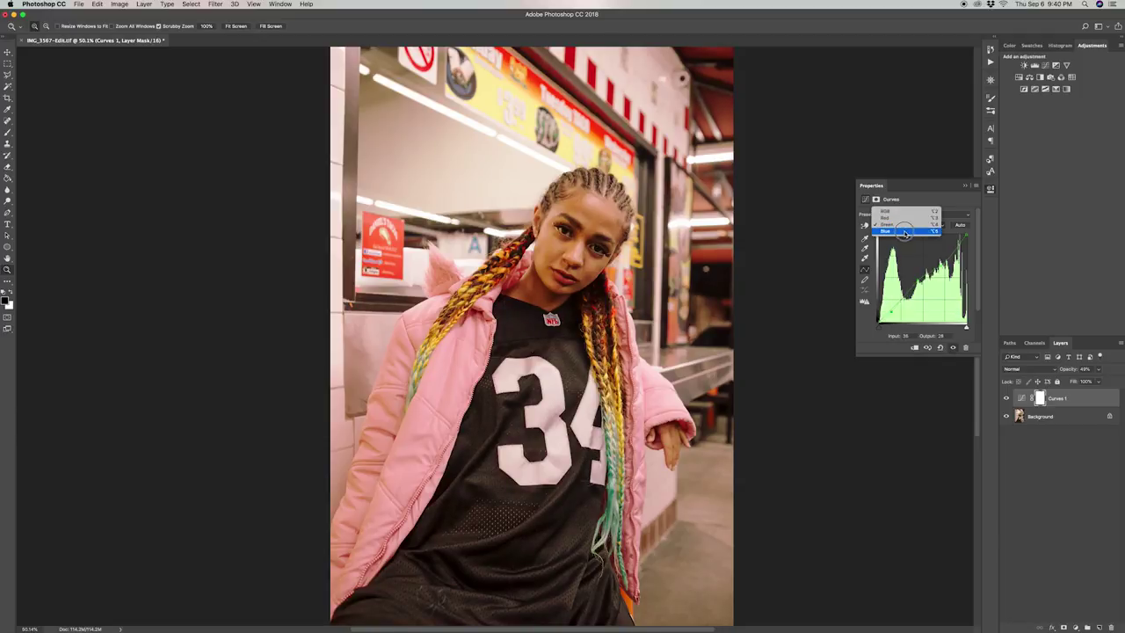
pyautogui.click(898, 234)
pyautogui.moveTo(915, 278); pyautogui.dragTo(923, 249)
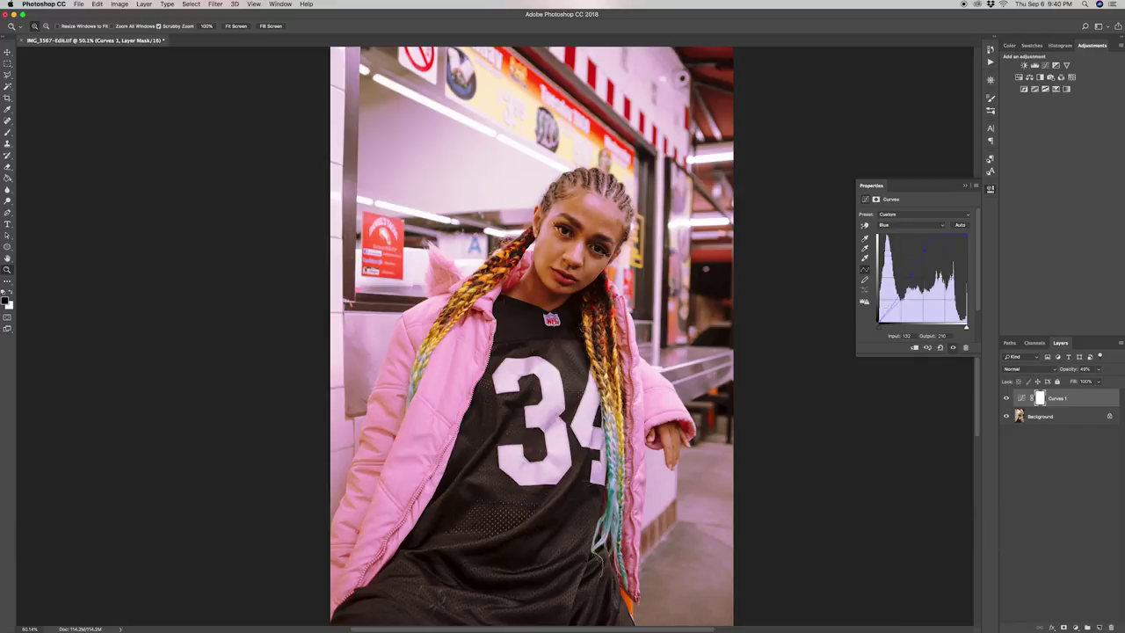
pyautogui.moveTo(888, 309); pyautogui.dragTo(886, 308)
pyautogui.click(1007, 400)
pyautogui.click(1007, 400)
# Hide Curves 1, try a Master saturation boost, then undo it.
pyautogui.click(1007, 399)
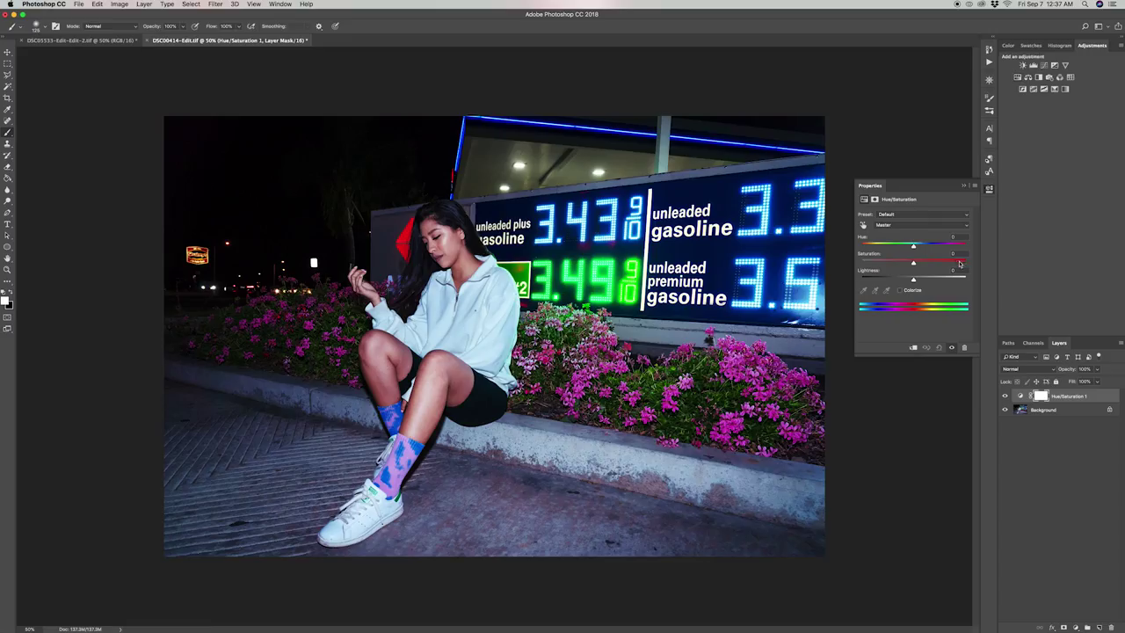
pyautogui.moveTo(913, 261); pyautogui.dragTo(938, 261)
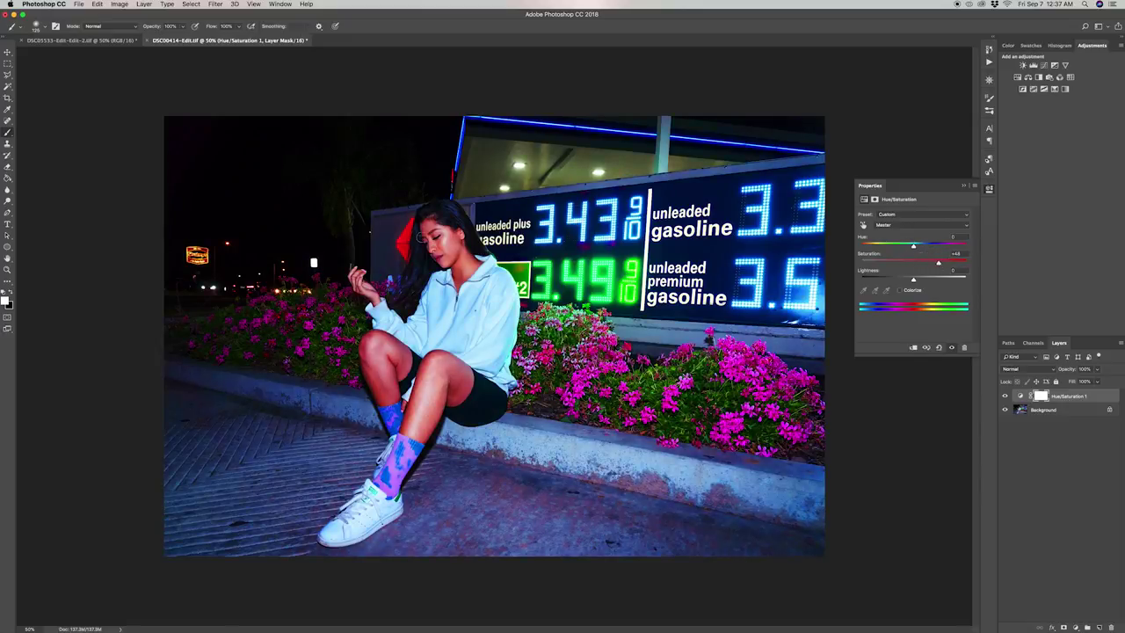
pyautogui.hotkey('ctrl', 'z')
# Raise Reds saturation to +19, then select the Yellows and Greens ranges.
pyautogui.click(894, 225)
pyautogui.click(942, 229)
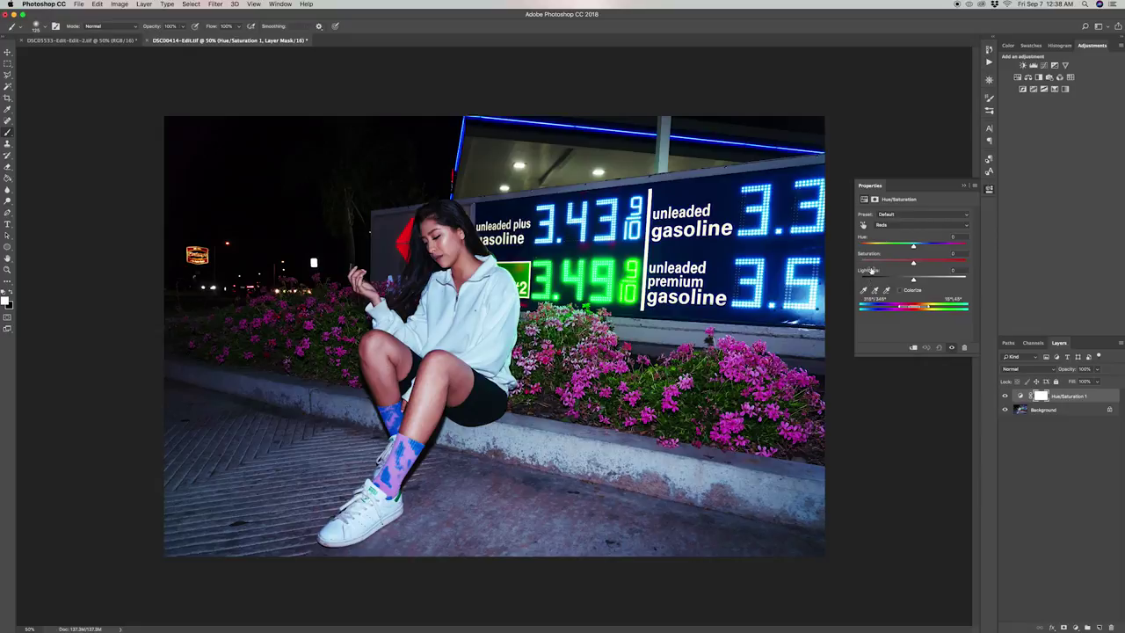
pyautogui.moveTo(913, 264)
pyautogui.mouseDown()
pyautogui.moveTo(943, 264)
pyautogui.moveTo(930, 263)
pyautogui.mouseUp()
pyautogui.click(923, 225)
pyautogui.click(887, 235)
pyautogui.click(890, 226)
pyautogui.click(889, 236)
# Set Greens saturation to about +16 and Cyans saturation to +53.
pyautogui.moveTo(913, 263); pyautogui.dragTo(944, 263)
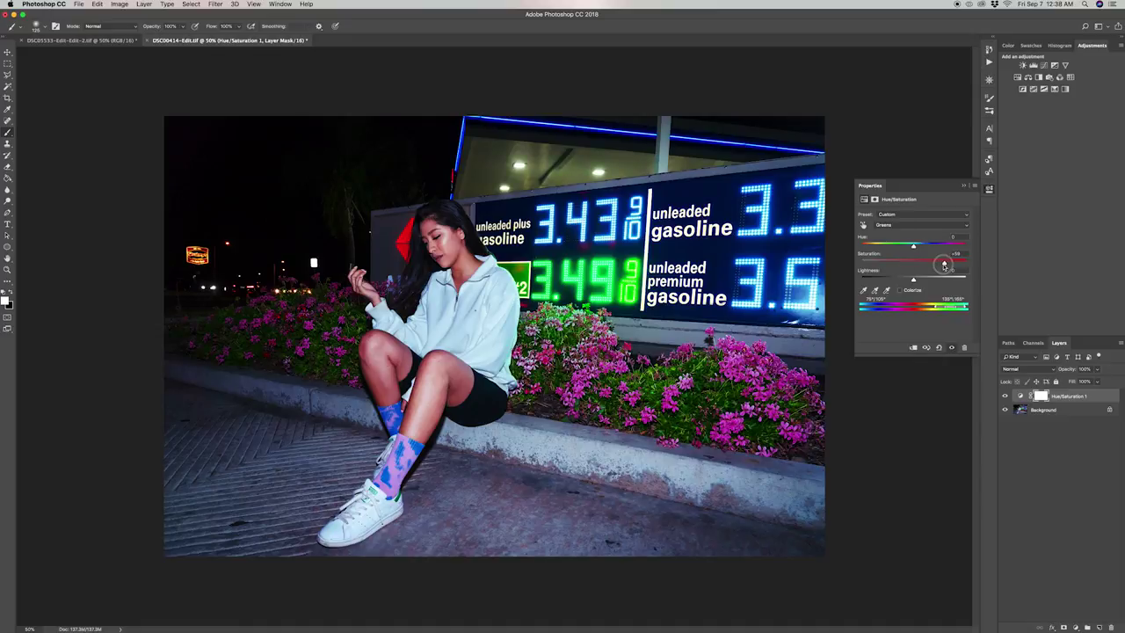
pyautogui.moveTo(943, 264); pyautogui.dragTo(891, 263)
pyautogui.click(898, 226)
pyautogui.click(896, 231)
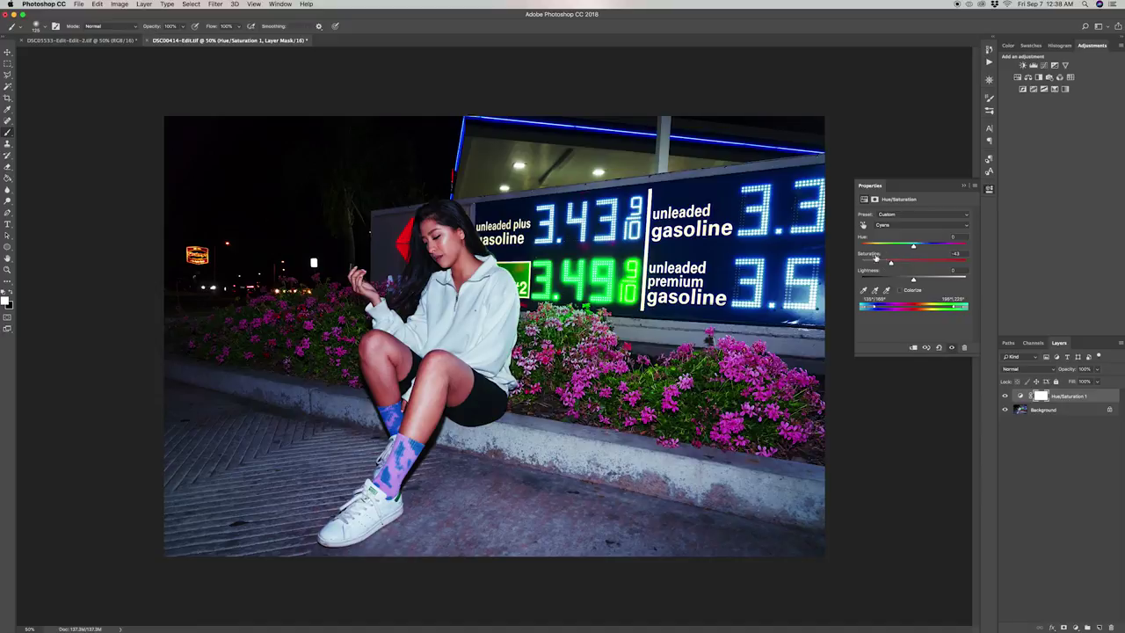
pyautogui.moveTo(890, 261); pyautogui.dragTo(941, 263)
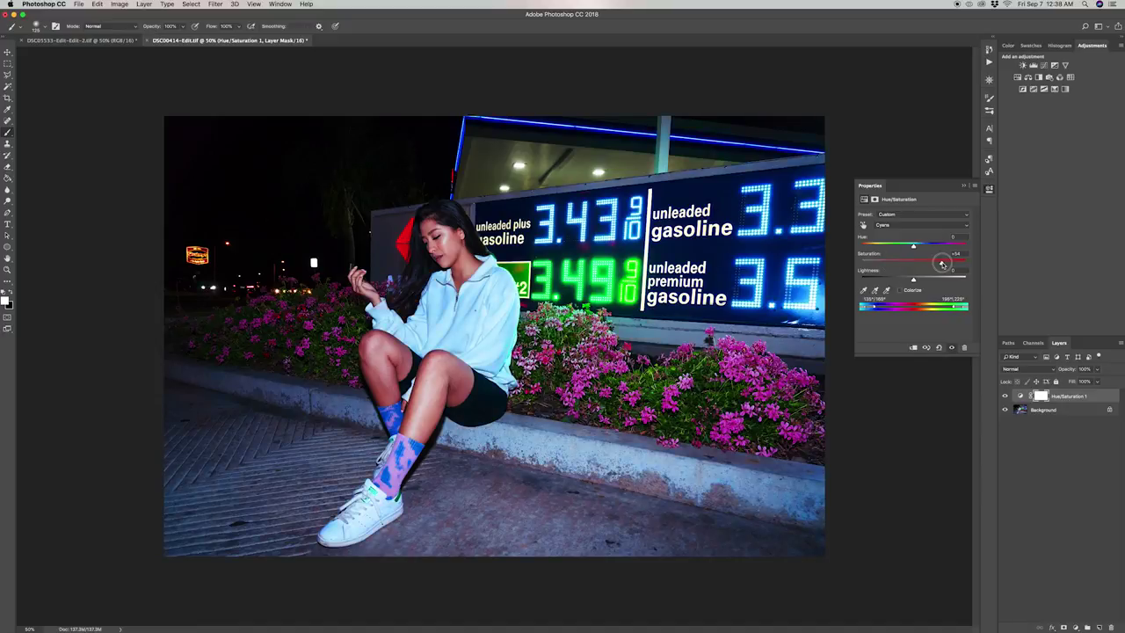
pyautogui.moveTo(942, 264); pyautogui.dragTo(893, 247)
# Shift the Magentas hue so the flowers stay pink, then add a Selective Color layer.
pyautogui.click(900, 225)
pyautogui.click(888, 234)
pyautogui.click(902, 226)
pyautogui.click(902, 234)
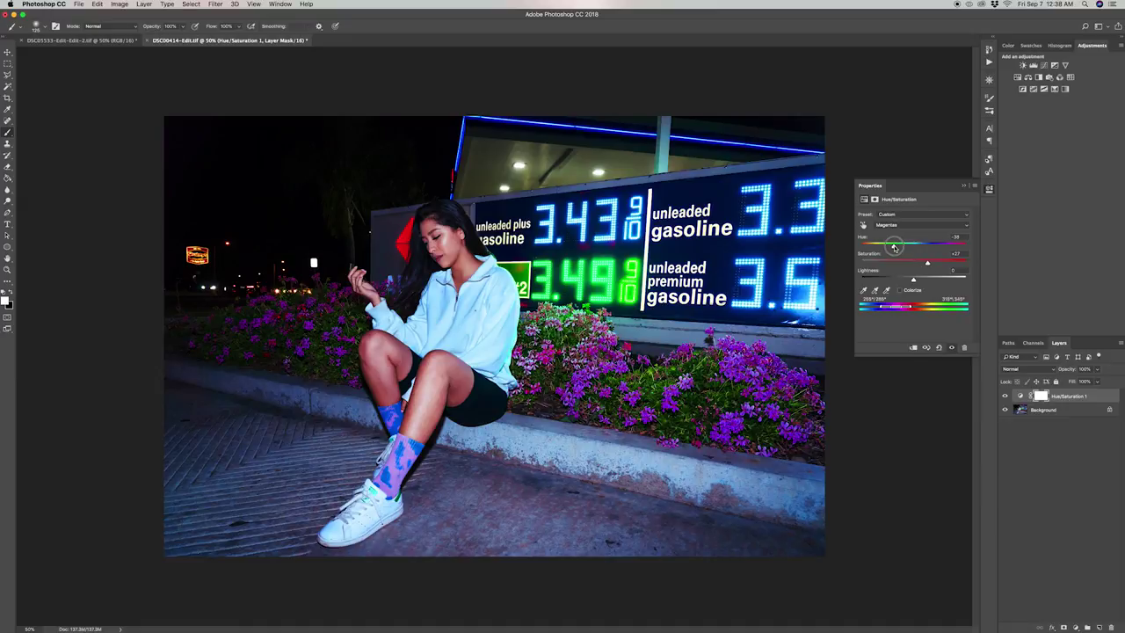
pyautogui.moveTo(893, 247); pyautogui.dragTo(933, 247)
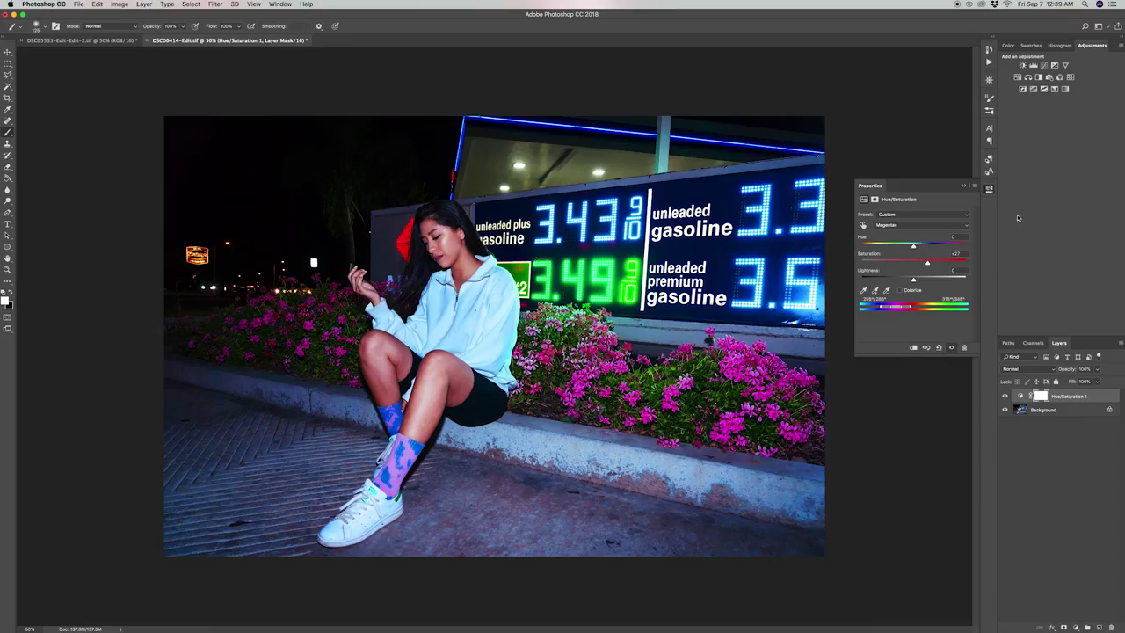
pyautogui.click(1064, 88)
pyautogui.click(913, 224)
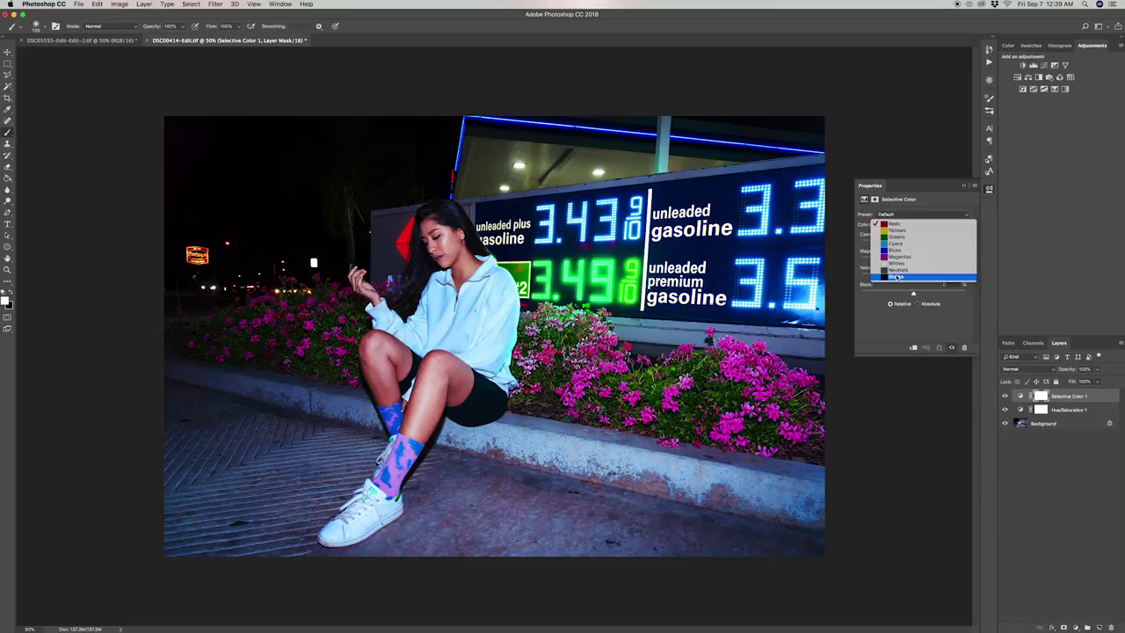
# Choose Whites and, after testing the extremes, add a little black.
pyautogui.click(898, 264)
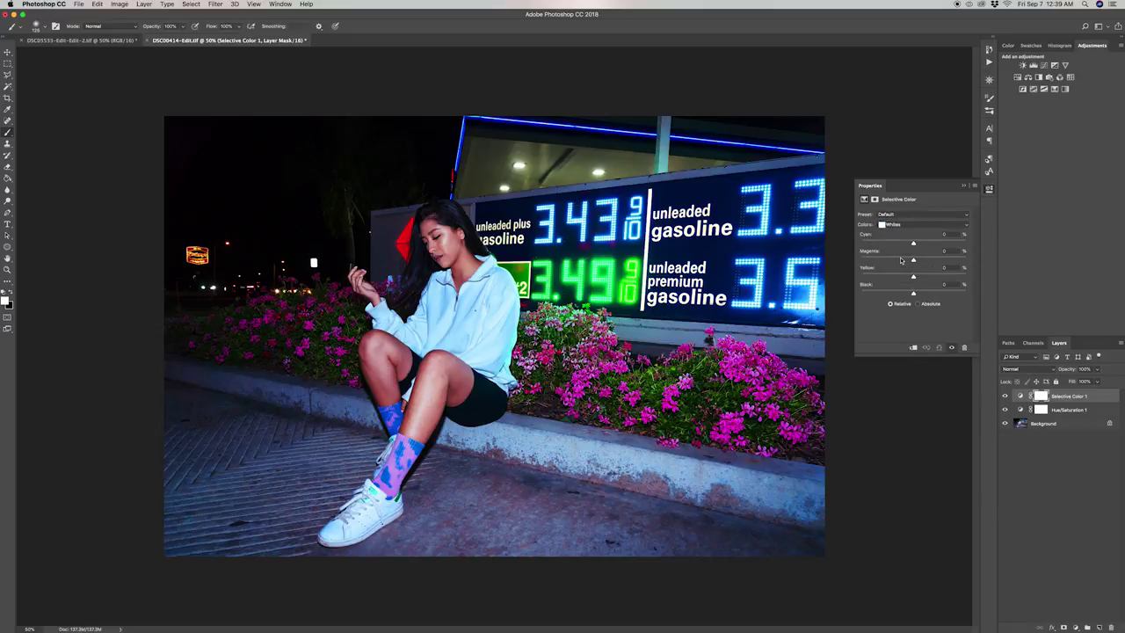
pyautogui.moveTo(915, 294); pyautogui.dragTo(884, 293)
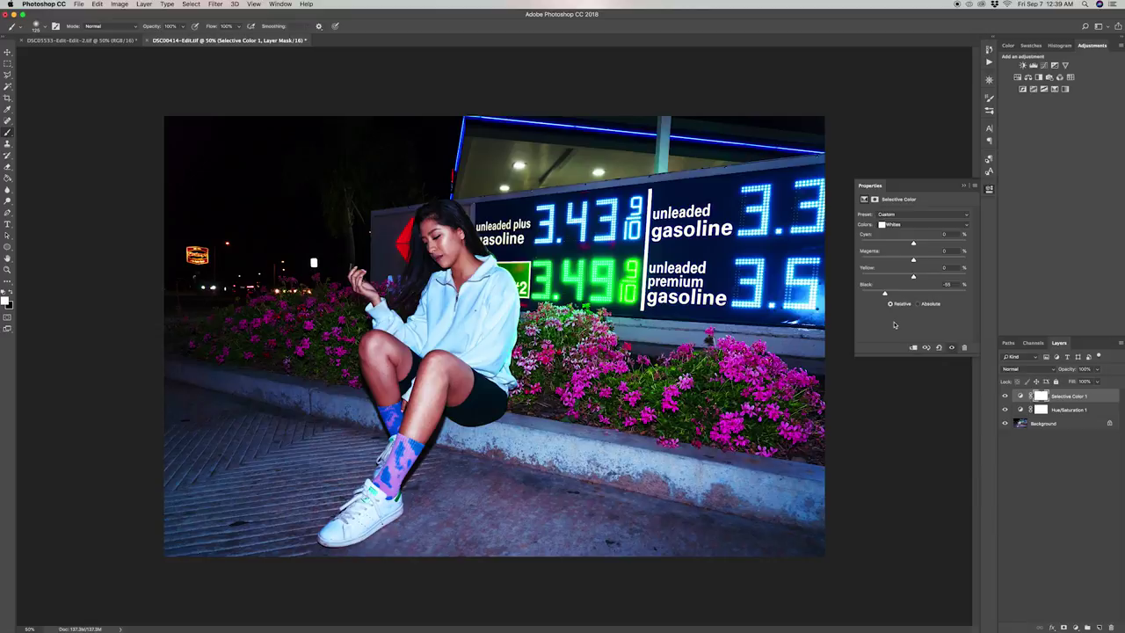
pyautogui.moveTo(884, 295); pyautogui.dragTo(1000, 285)
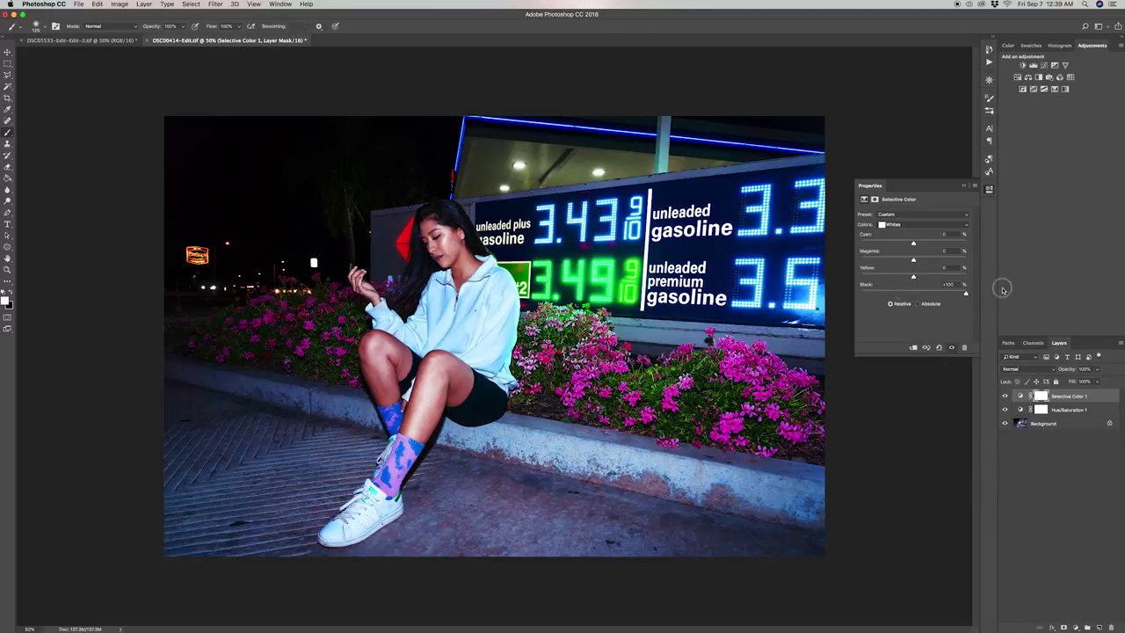
pyautogui.click(863, 292)
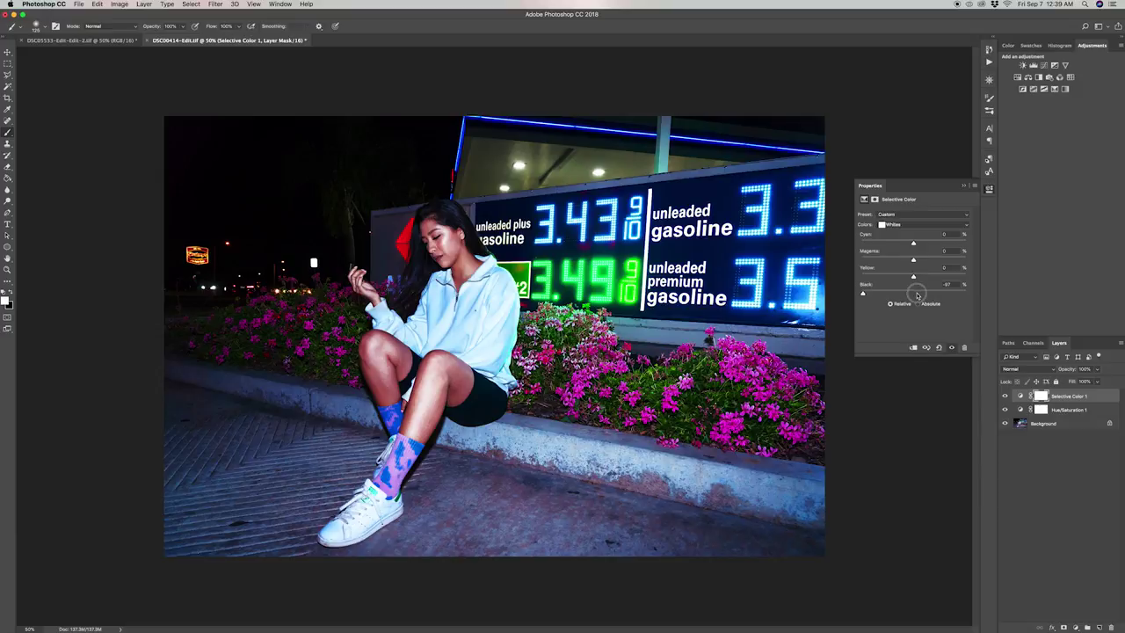
pyautogui.click(910, 293)
pyautogui.moveTo(909, 294)
pyautogui.mouseDown()
pyautogui.moveTo(929, 294)
pyautogui.moveTo(920, 293)
pyautogui.mouseUp()
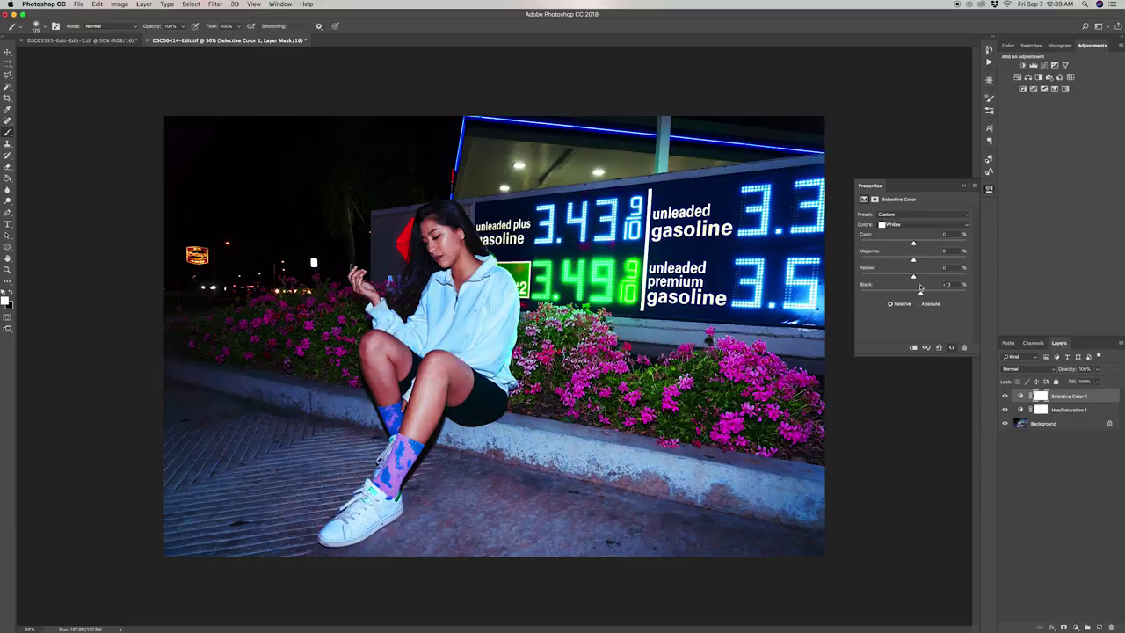
# Set the Whites to cyan about +19, black +34 and magenta -7.
pyautogui.moveTo(912, 244); pyautogui.dragTo(935, 243)
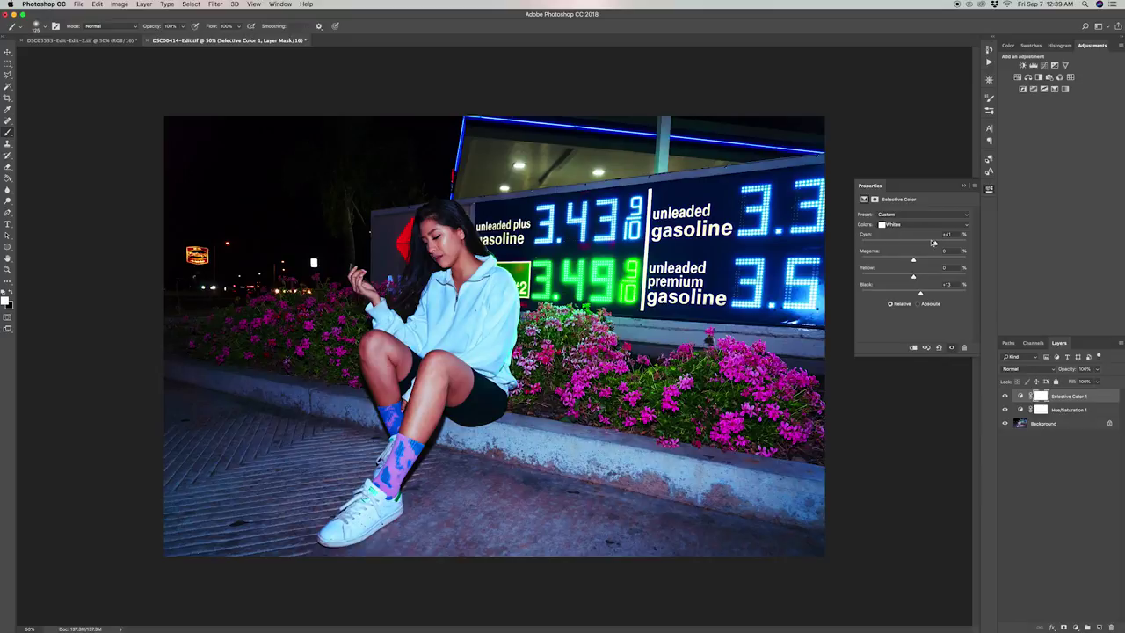
pyautogui.click(872, 243)
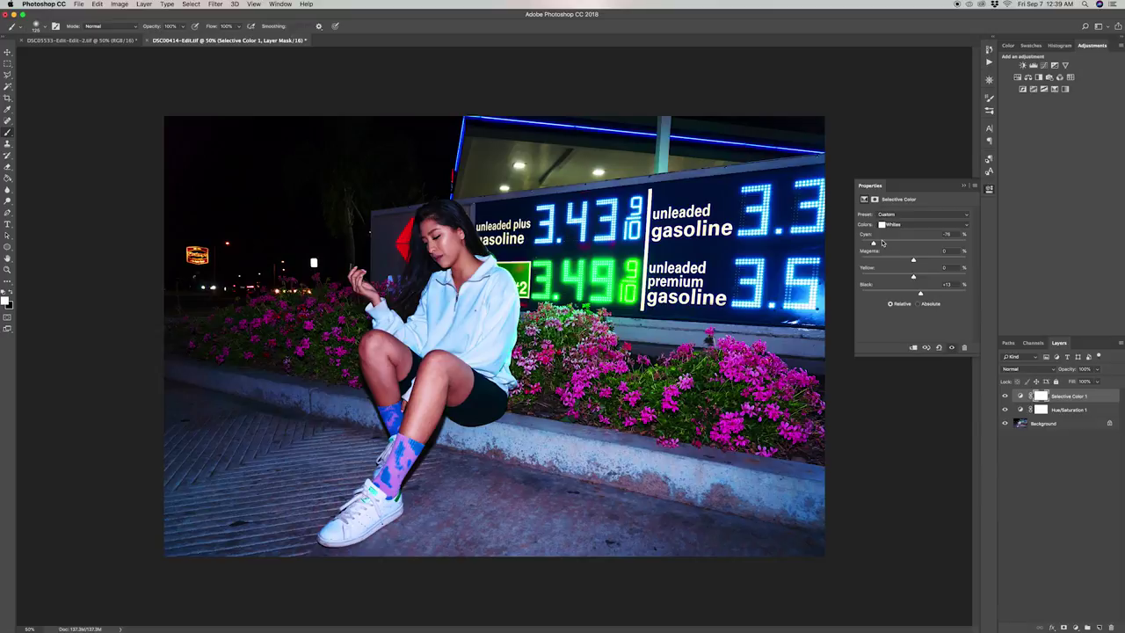
pyautogui.click(944, 243)
pyautogui.moveTo(943, 243); pyautogui.dragTo(923, 244)
pyautogui.moveTo(916, 293); pyautogui.dragTo(930, 293)
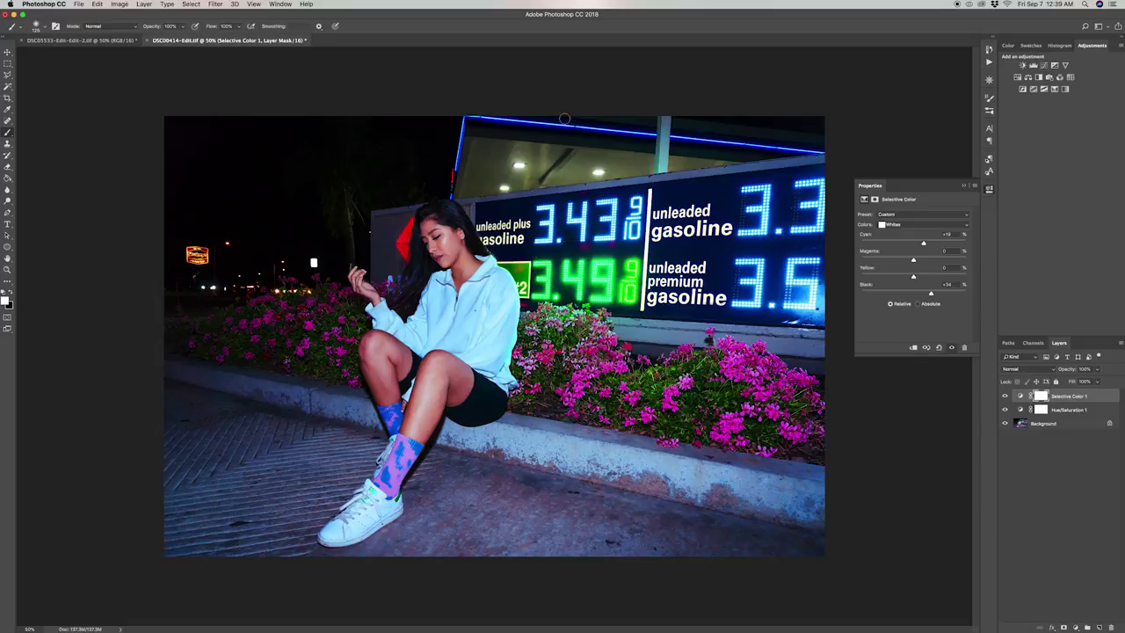
pyautogui.moveTo(913, 260)
pyautogui.mouseDown()
pyautogui.moveTo(937, 276)
pyautogui.moveTo(909, 276)
pyautogui.mouseUp()
pyautogui.click(896, 225)
pyautogui.click(896, 235)
# Add black +31 and cyan +28 to the Neutrals, then nudge black in the Blacks.
pyautogui.moveTo(913, 293)
pyautogui.mouseDown()
pyautogui.moveTo(929, 294)
pyautogui.moveTo(901, 295)
pyautogui.moveTo(920, 292)
pyautogui.mouseUp()
pyautogui.moveTo(913, 242)
pyautogui.mouseDown()
pyautogui.moveTo(928, 244)
pyautogui.moveTo(894, 245)
pyautogui.moveTo(914, 246)
pyautogui.moveTo(916, 260)
pyautogui.mouseUp()
pyautogui.click(901, 228)
pyautogui.click(896, 233)
pyautogui.moveTo(914, 293); pyautogui.dragTo(911, 292)
# Enter Blacks values of Cyan 3 and Magenta -1.
pyautogui.click(946, 285)
pyautogui.press('Tab')
pyautogui.write('3')
pyautogui.press('Tab')
pyautogui.write('15')
pyautogui.press('Tab')
pyautogui.press('Tab')
pyautogui.hotkey('shift', 'Tab')
pyautogui.hotkey('shift', 'Tab')
pyautogui.write('-1')
pyautogui.press('Tab')
pyautogui.press('Tab')
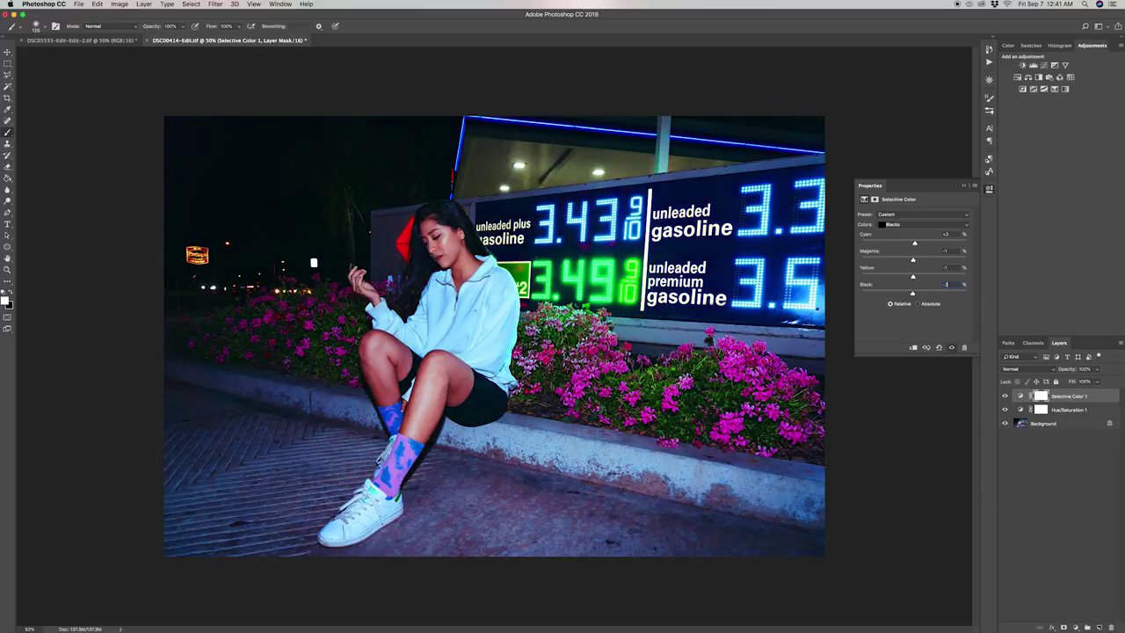
# Compare the adjustments on and off, then add Selective Color 2 with Reds chosen.
pyautogui.keyDown('alt'); pyautogui.click(1005, 423); pyautogui.keyUp('alt')
pyautogui.keyDown('alt'); pyautogui.click(1004, 422); pyautogui.keyUp('alt')
pyautogui.click(1065, 89)
pyautogui.click(923, 224)
pyautogui.click(905, 224)
# In Selective Color 2, set Reds Cyan to -19 and add Black to the Yellows.
pyautogui.moveTo(914, 243)
pyautogui.mouseDown()
pyautogui.moveTo(903, 243)
pyautogui.moveTo(911, 260)
pyautogui.mouseUp()
pyautogui.click(922, 224)
pyautogui.click(896, 231)
pyautogui.moveTo(913, 293); pyautogui.dragTo(926, 261)
pyautogui.click(923, 224)
pyautogui.click(896, 240)
# Add Black and reduce Yellow in the Blues, then add a Color Balance adjustment layer.
pyautogui.click(900, 225)
pyautogui.click(892, 230)
pyautogui.moveTo(913, 293); pyautogui.dragTo(919, 245)
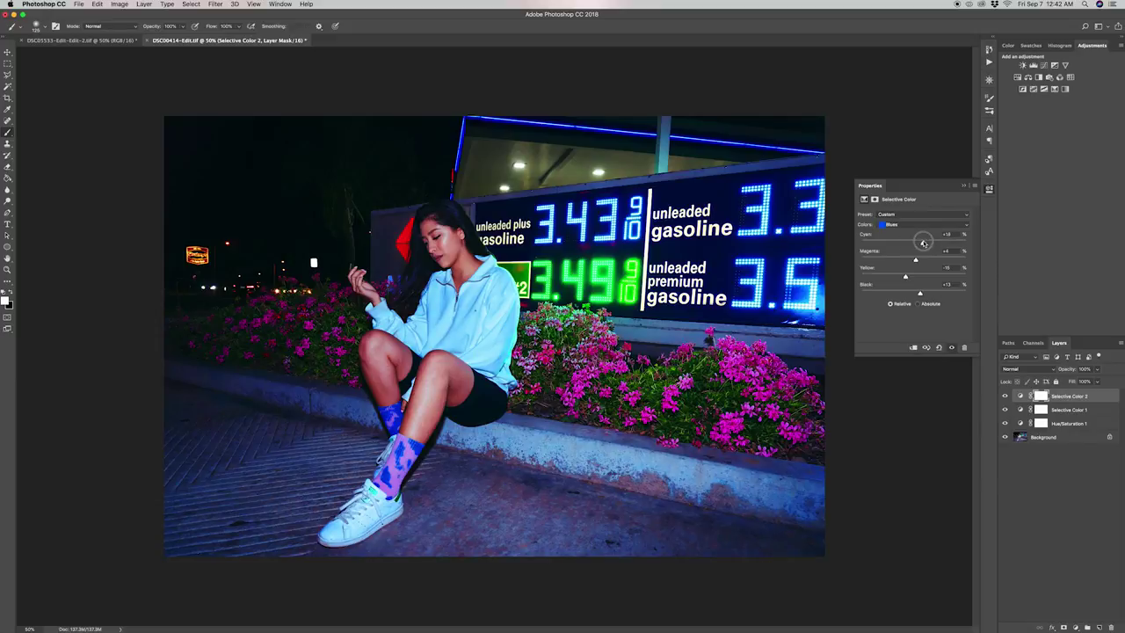
pyautogui.click(923, 224)
pyautogui.click(914, 233)
pyautogui.click(906, 277)
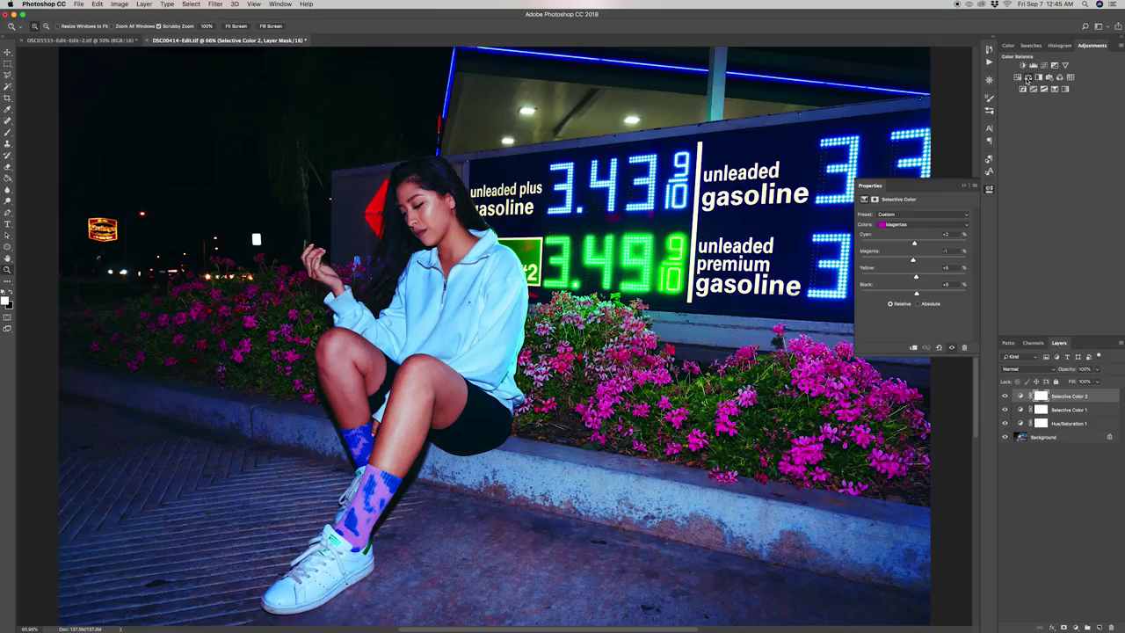
pyautogui.click(1027, 77)
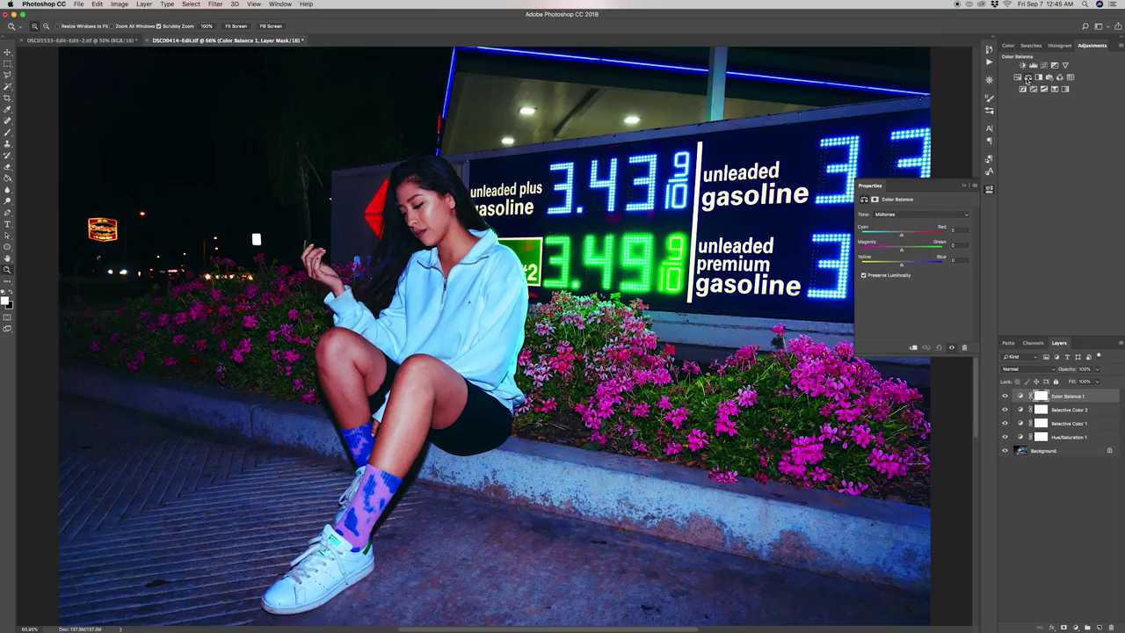
# Shift the Color Balance Shadows slightly toward red and dock the Properties panel in the side column.
pyautogui.click(902, 213)
pyautogui.click(900, 201)
pyautogui.moveTo(901, 234); pyautogui.dragTo(910, 235)
pyautogui.keyDown('alt'); pyautogui.click(482, 323); pyautogui.keyUp('alt')
pyautogui.click(594, 299)
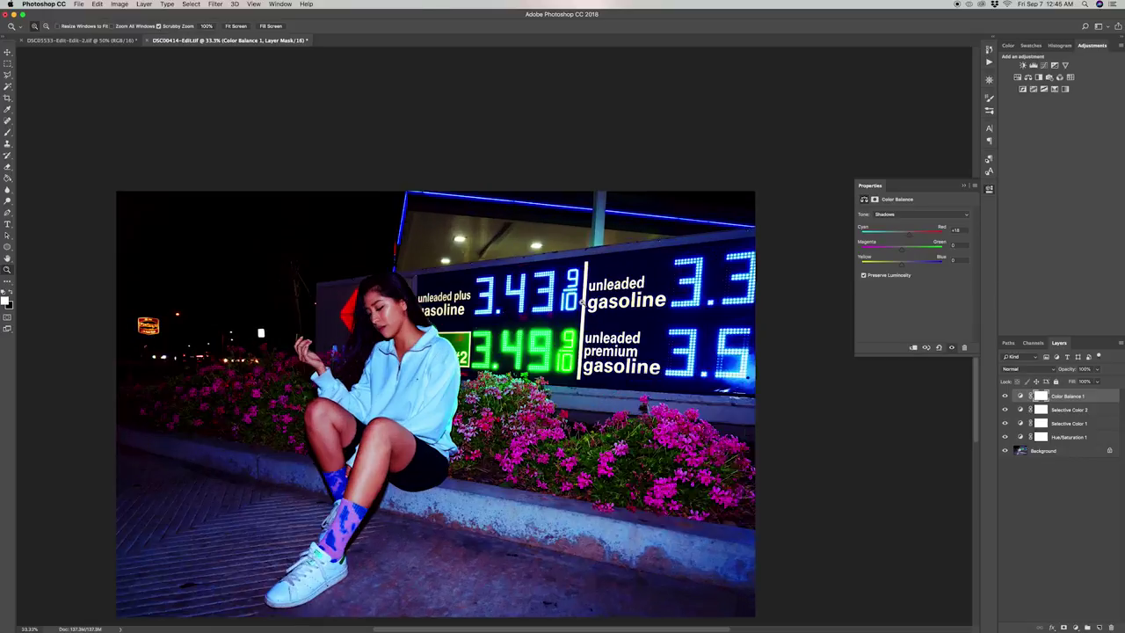
pyautogui.press('h')
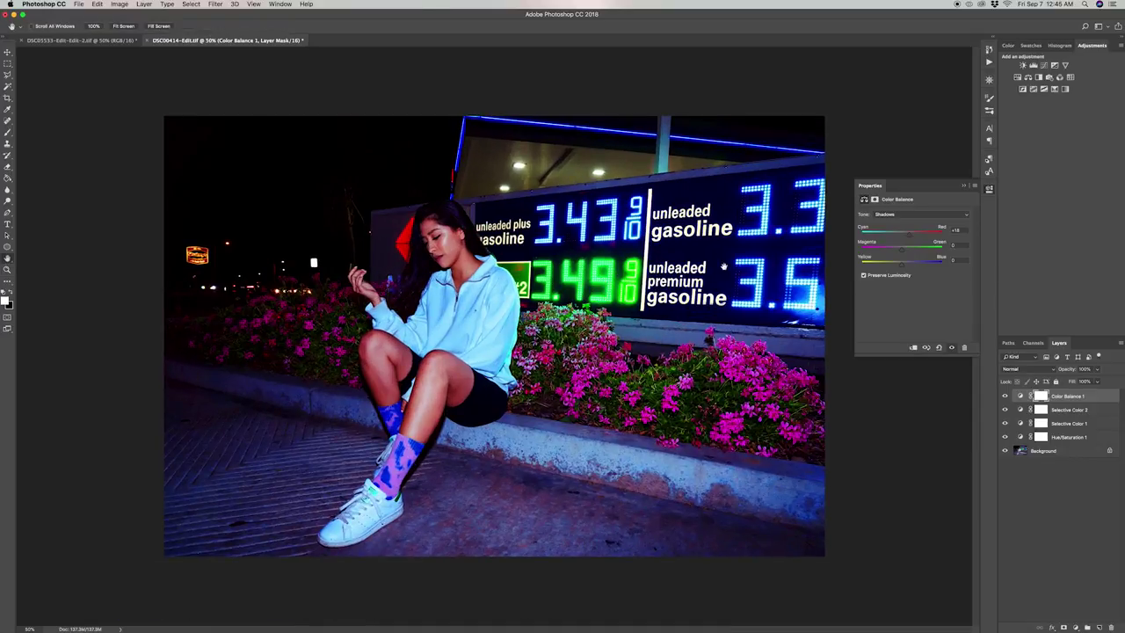
pyautogui.moveTo(915, 189); pyautogui.dragTo(1060, 151)
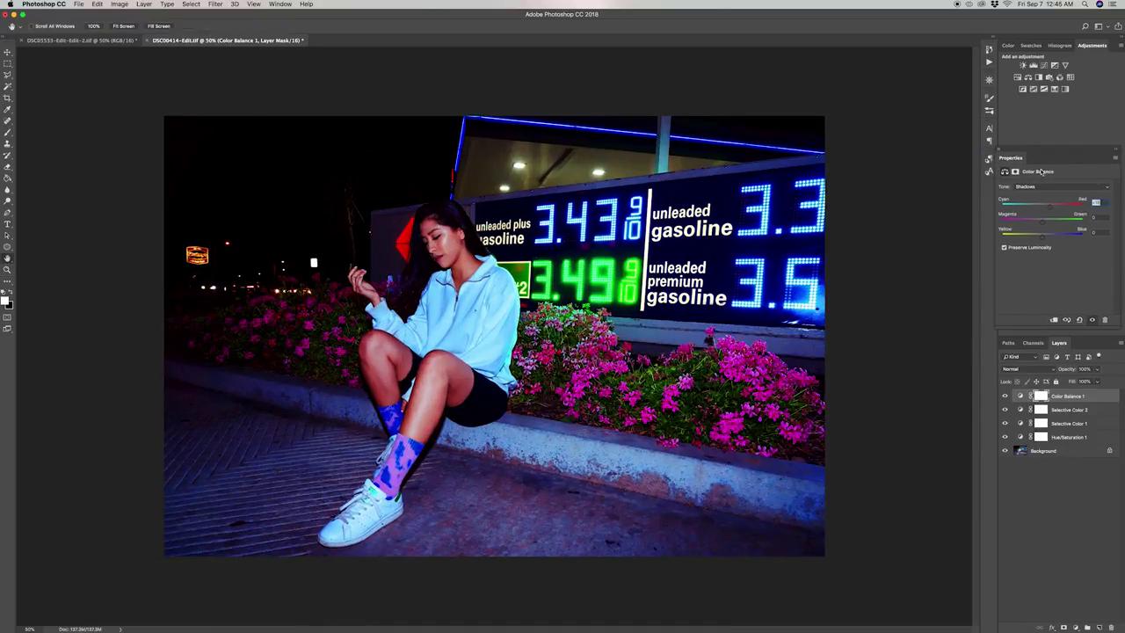
pyautogui.press('super+equal')
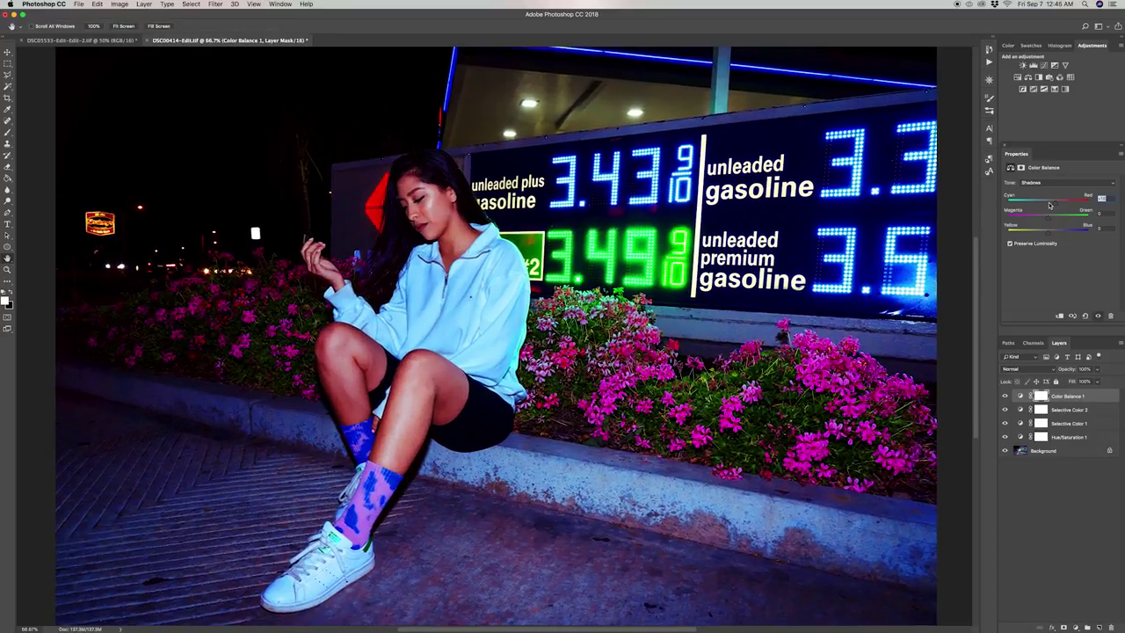
pyautogui.moveTo(1057, 204); pyautogui.dragTo(1057, 234)
# Warm the Midtones toward red, undoing the trial shift toward blue.
pyautogui.click(1054, 182)
pyautogui.click(1053, 190)
pyautogui.click(1046, 203)
pyautogui.moveTo(1045, 204)
pyautogui.mouseDown()
pyautogui.moveTo(1056, 205)
pyautogui.moveTo(1045, 203)
pyautogui.mouseUp()
pyautogui.moveTo(1049, 230); pyautogui.dragTo(1057, 234)
pyautogui.press('super+z')
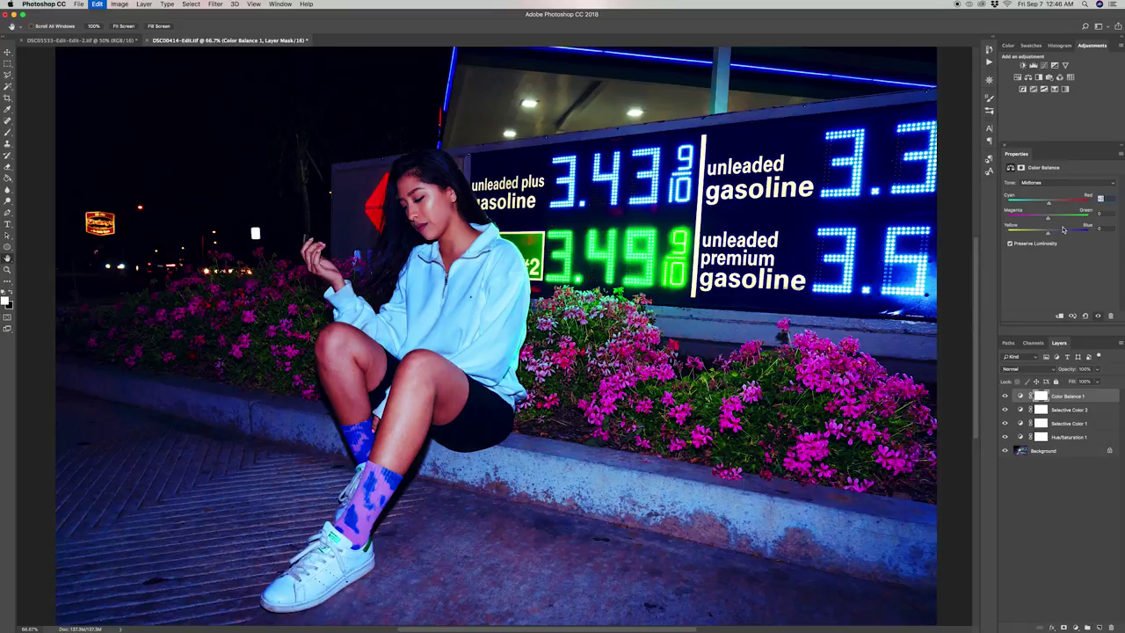